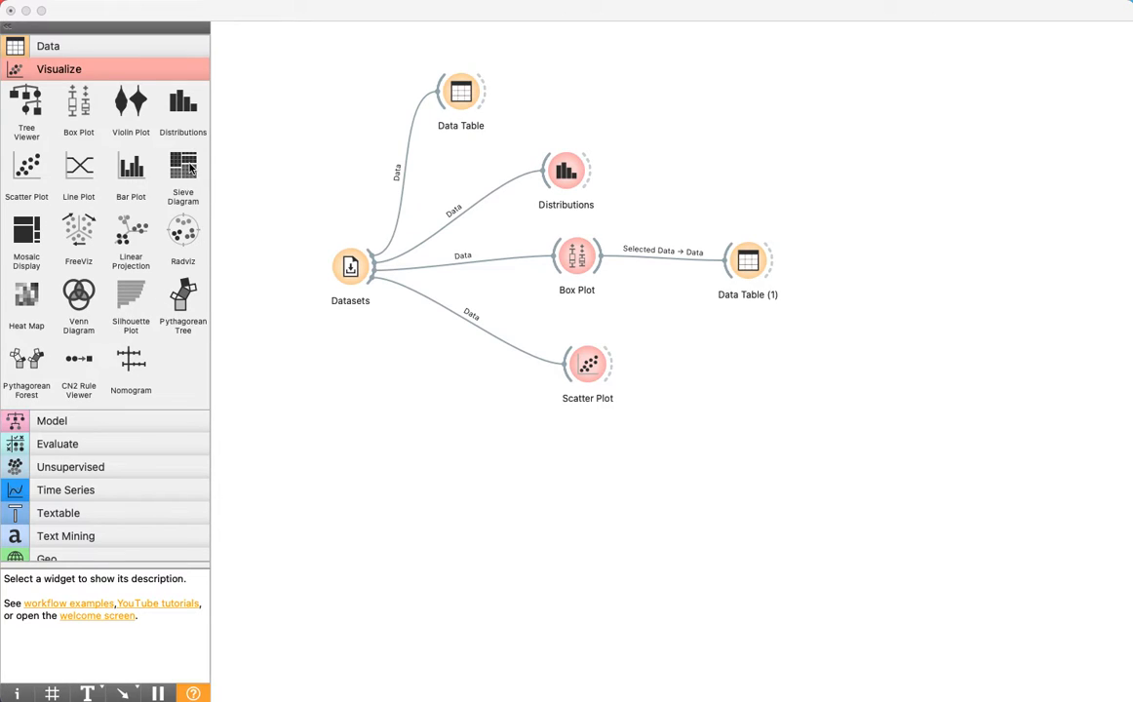
Add a Sieve Diagram widget to the canvas, feed it from Datasets and open it.
left_click_drag(175, 155, 489, 439)
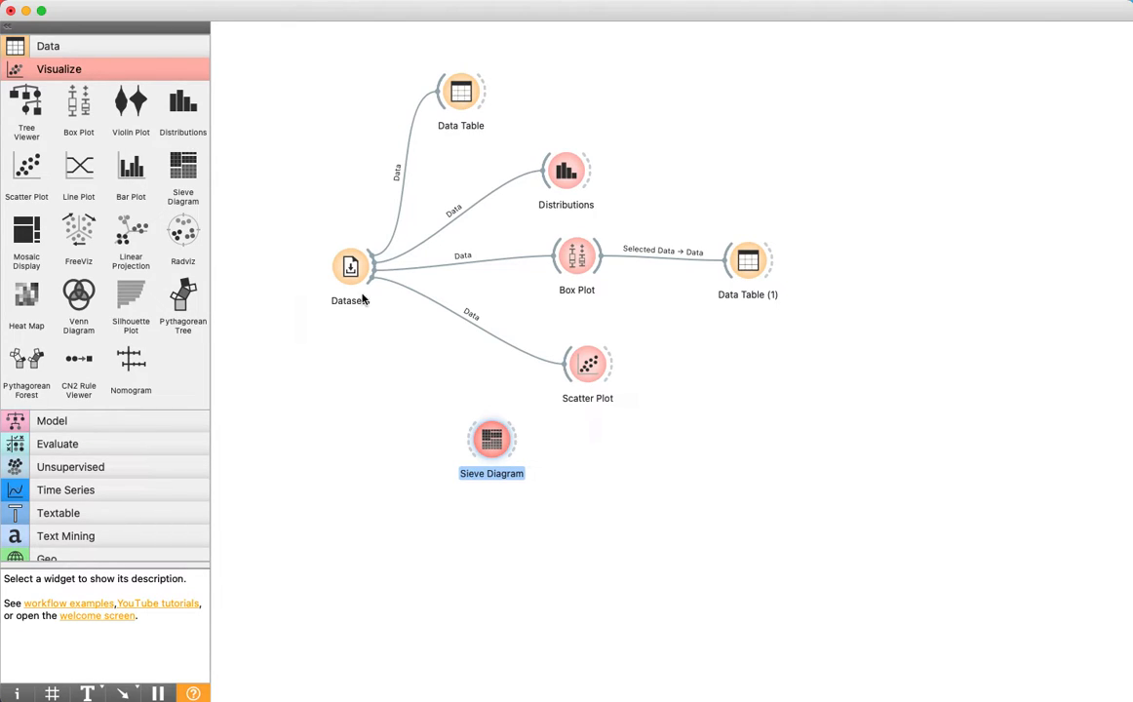
left_click_drag(372, 269, 459, 438)
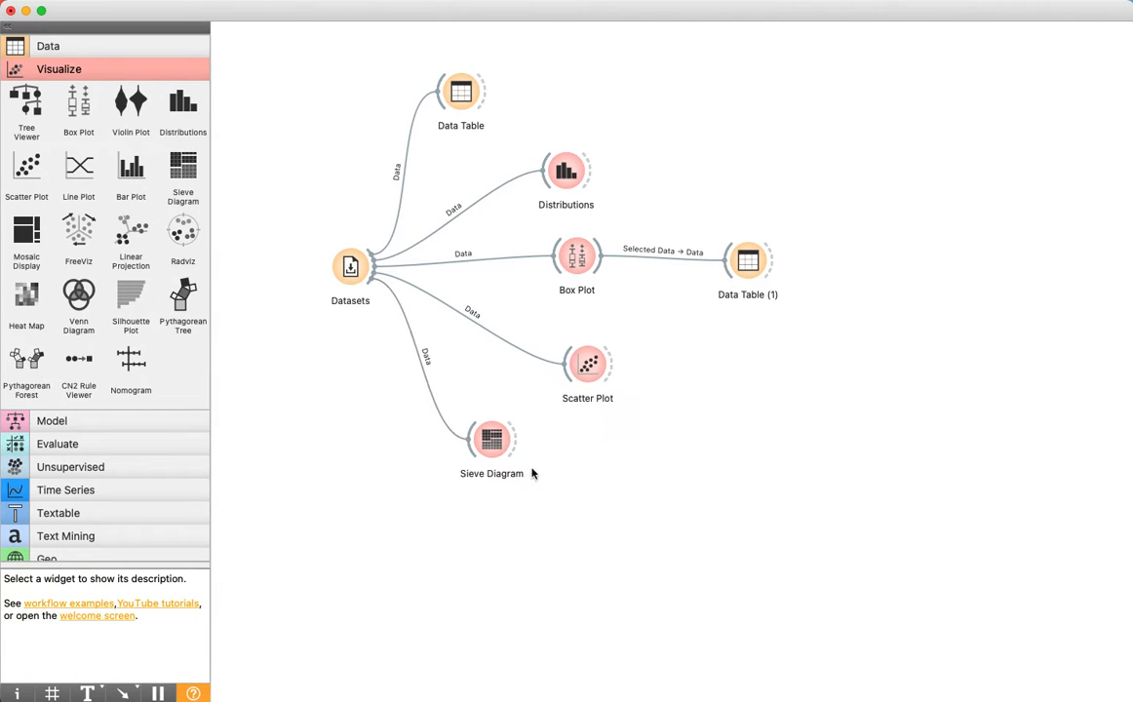
double_click(492, 440)
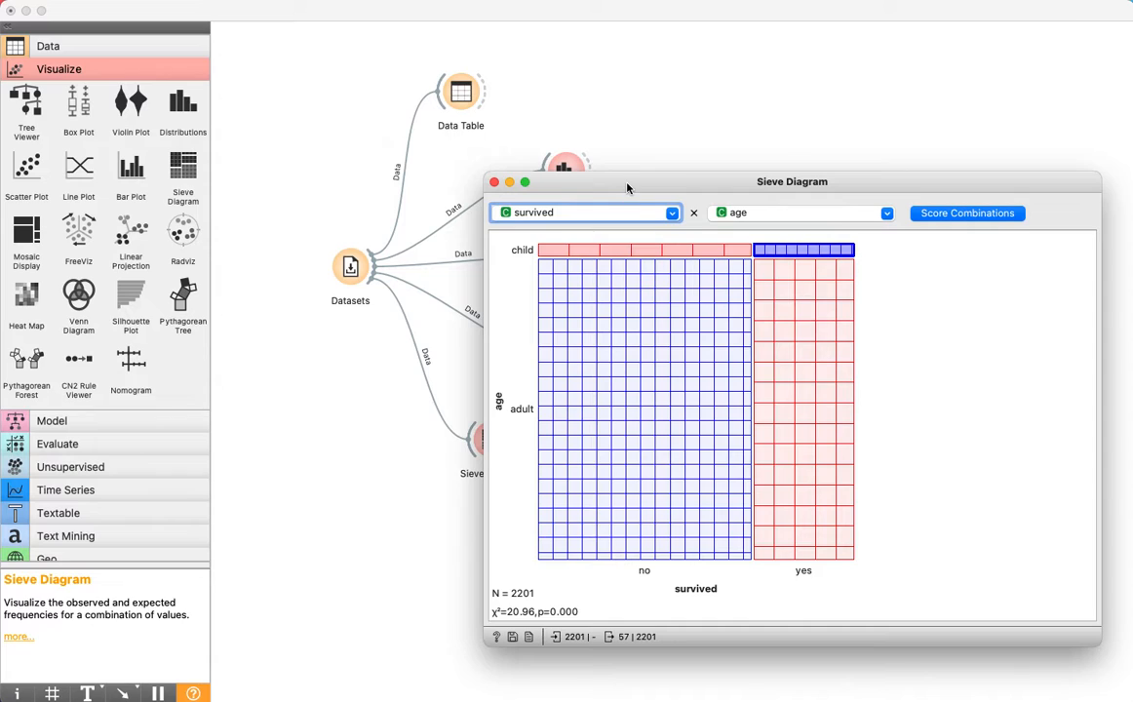
Reposition and enlarge the Sieve Diagram window, and set its first variable to status, crossed with age.
left_click_drag(628, 186, 471, 111)
left_click_drag(922, 564, 1026, 608)
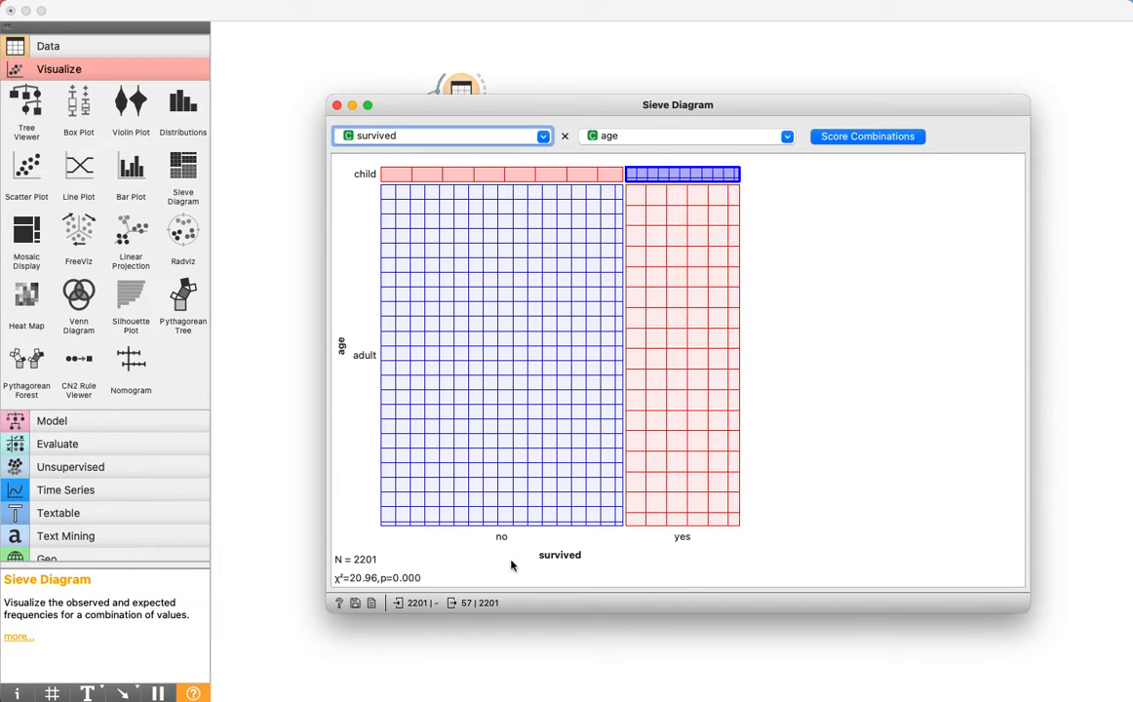
left_click(497, 138)
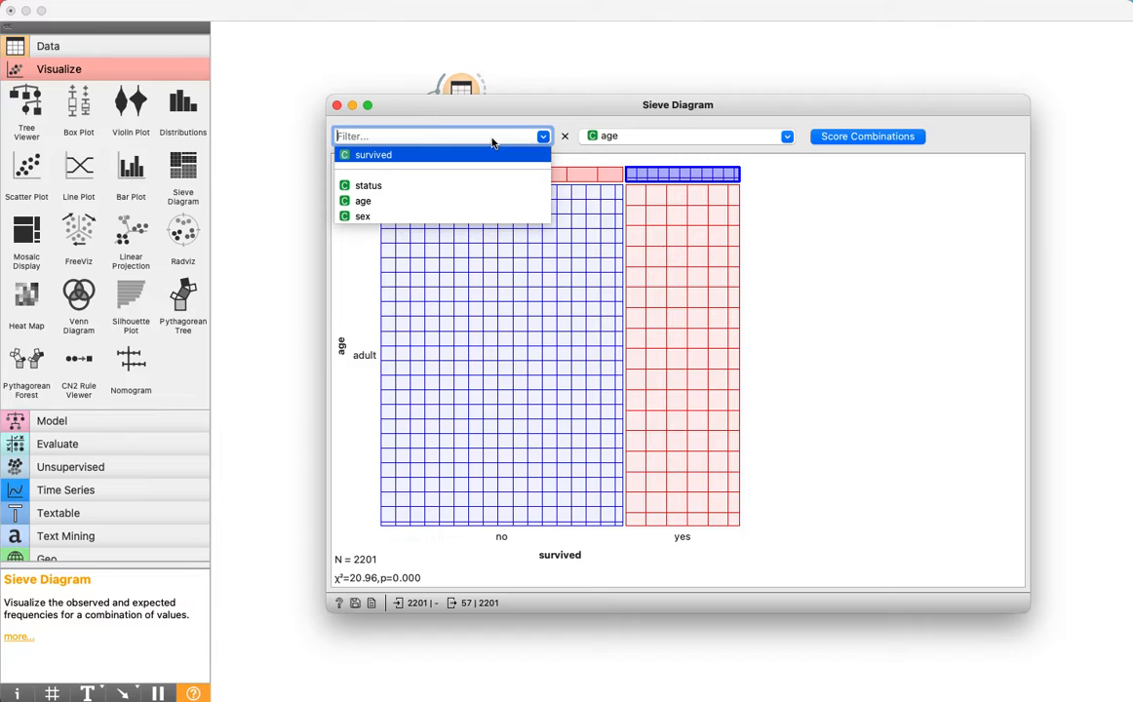
left_click(454, 186)
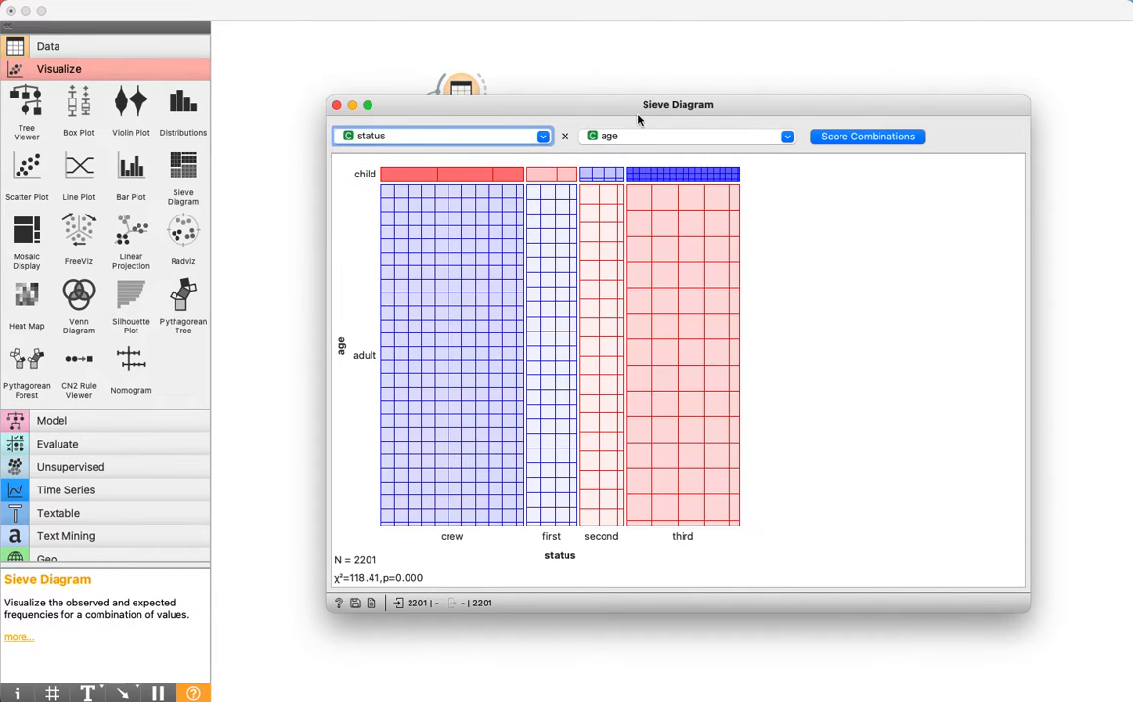
Check the number of selected instances for the child cells of crew, first, second and third status, comparing with adult crew.
left_click(427, 180)
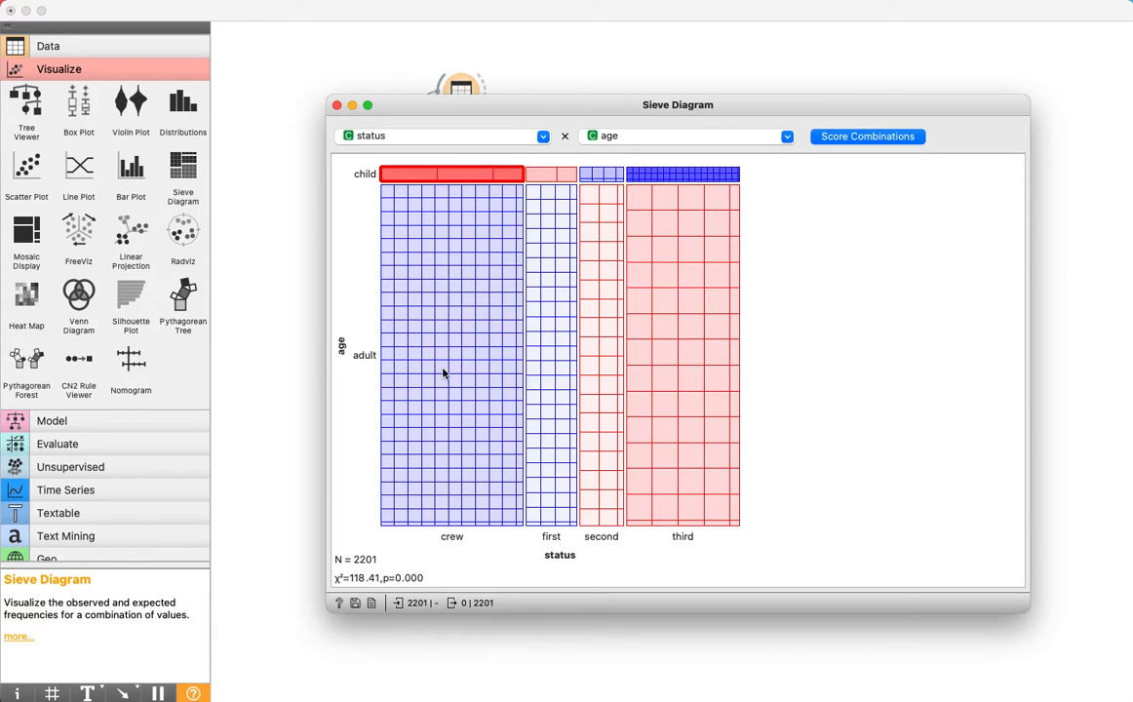
left_click(444, 293)
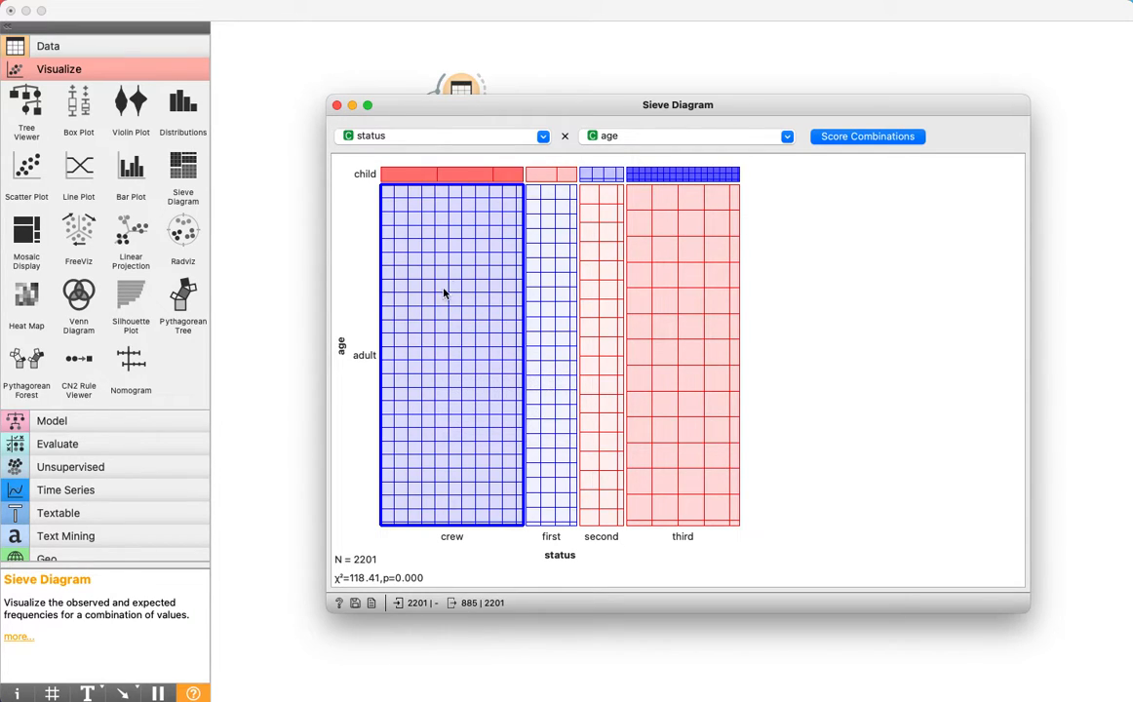
left_click(450, 182)
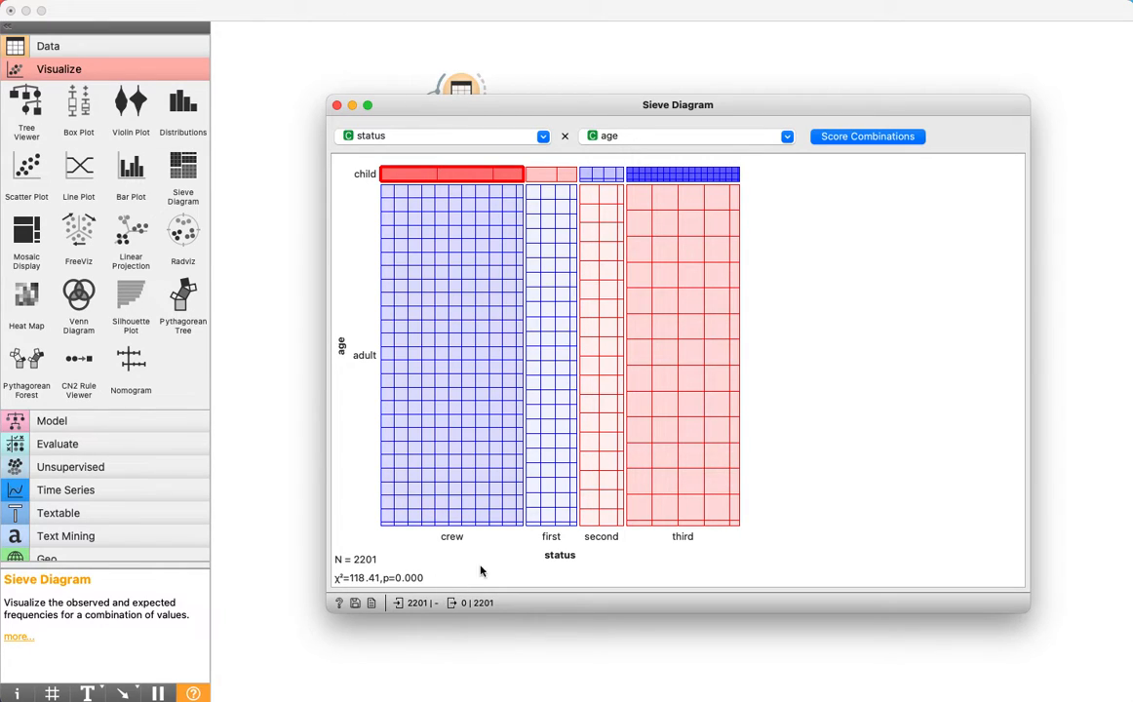
left_click(560, 176)
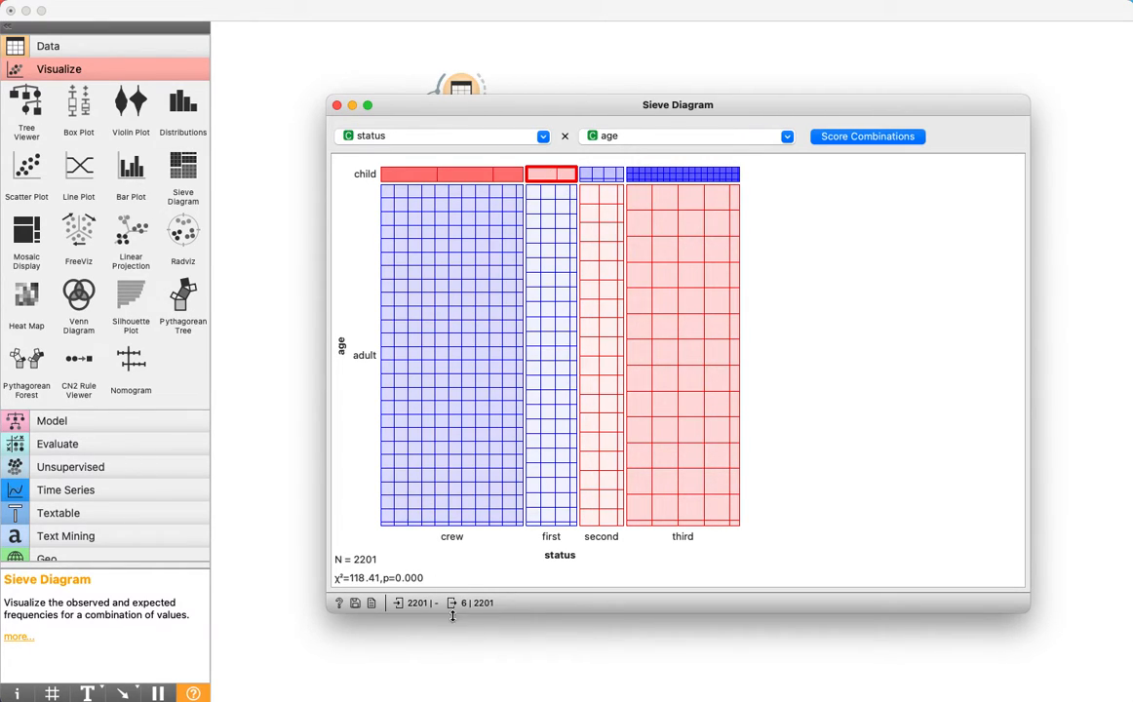
left_click(600, 174)
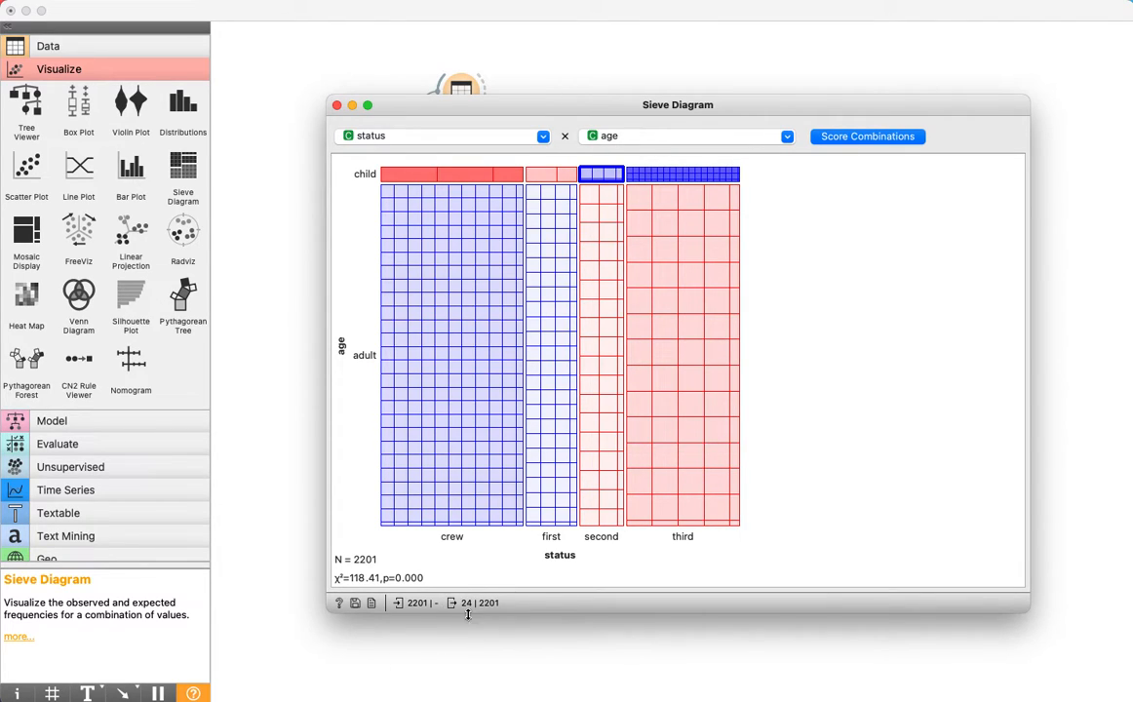
left_click(680, 182)
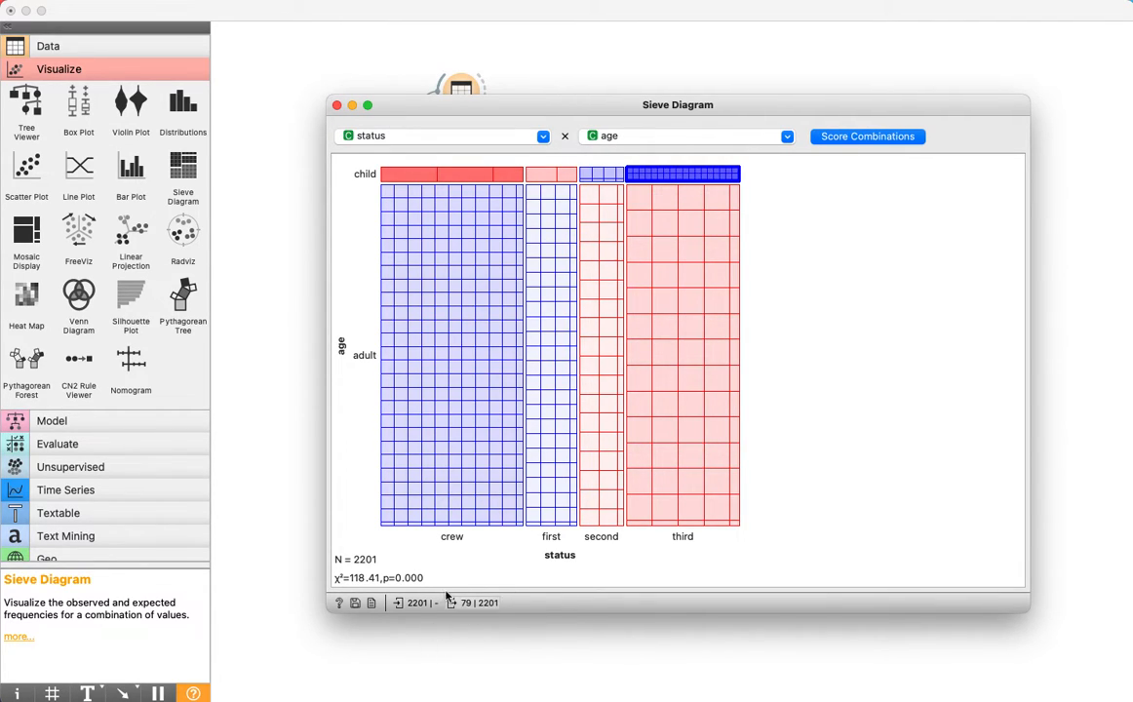
mouse_move(451, 612)
Inspect the adult cells for crew, first and second status, and view the expected and observed counts for adult crew.
mouse_move(515, 196)
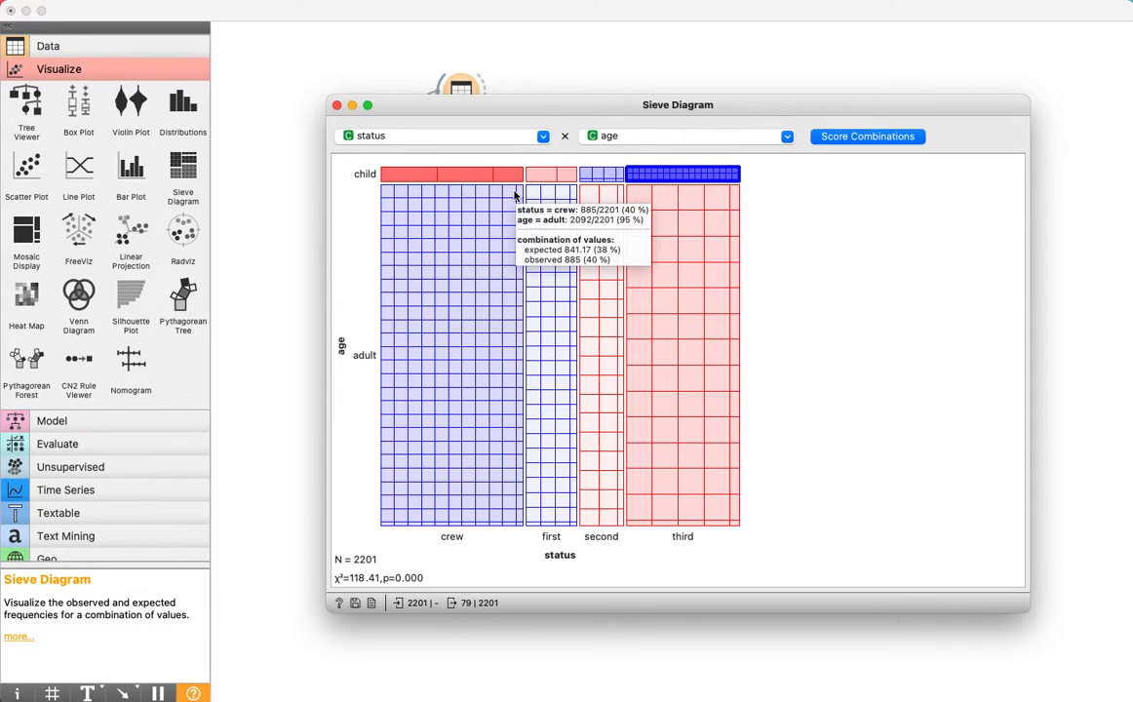
left_click(509, 205)
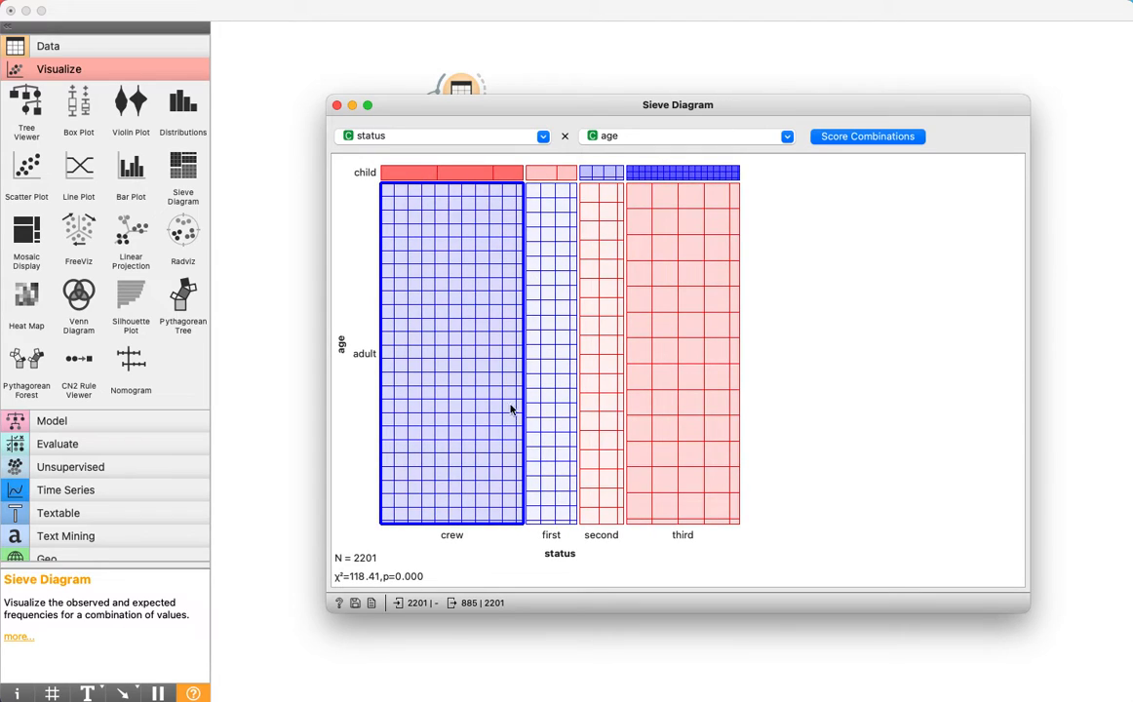
left_click(554, 326)
left_click(595, 332)
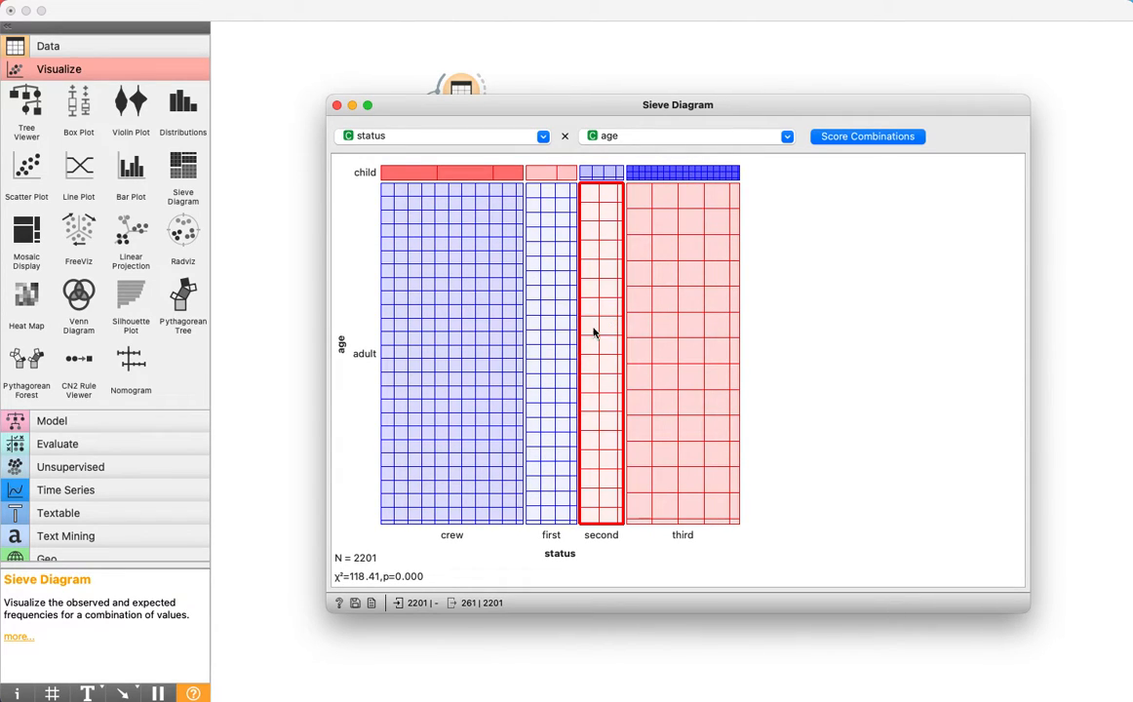
left_click(477, 329)
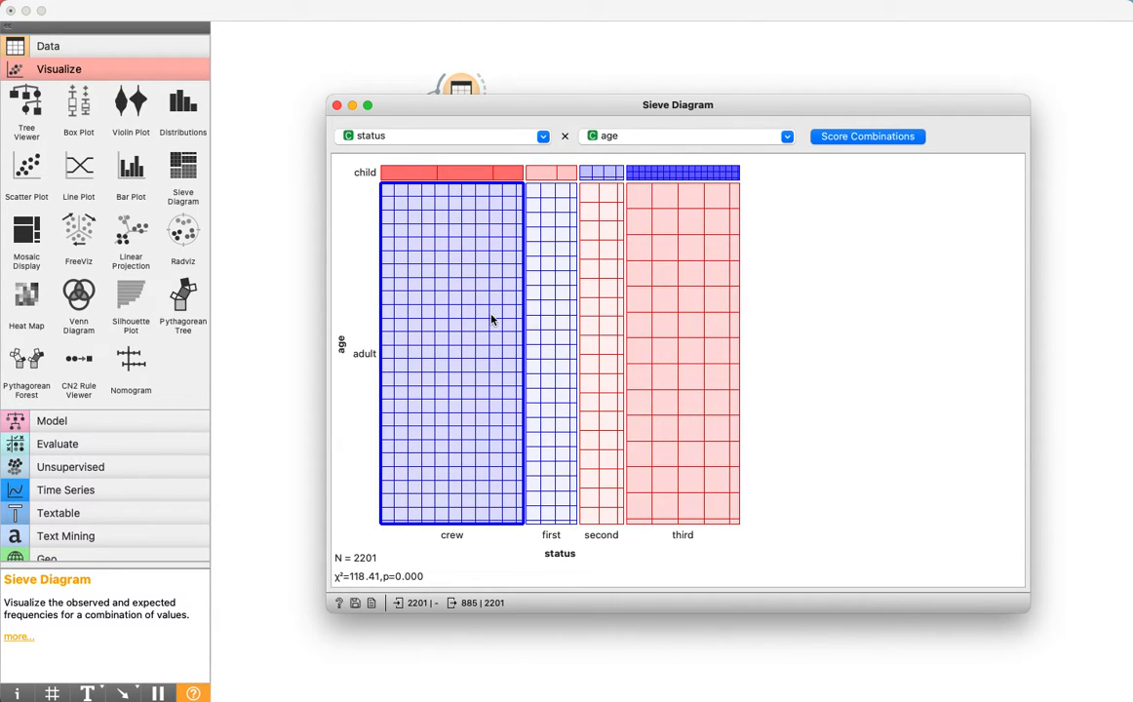
mouse_move(493, 319)
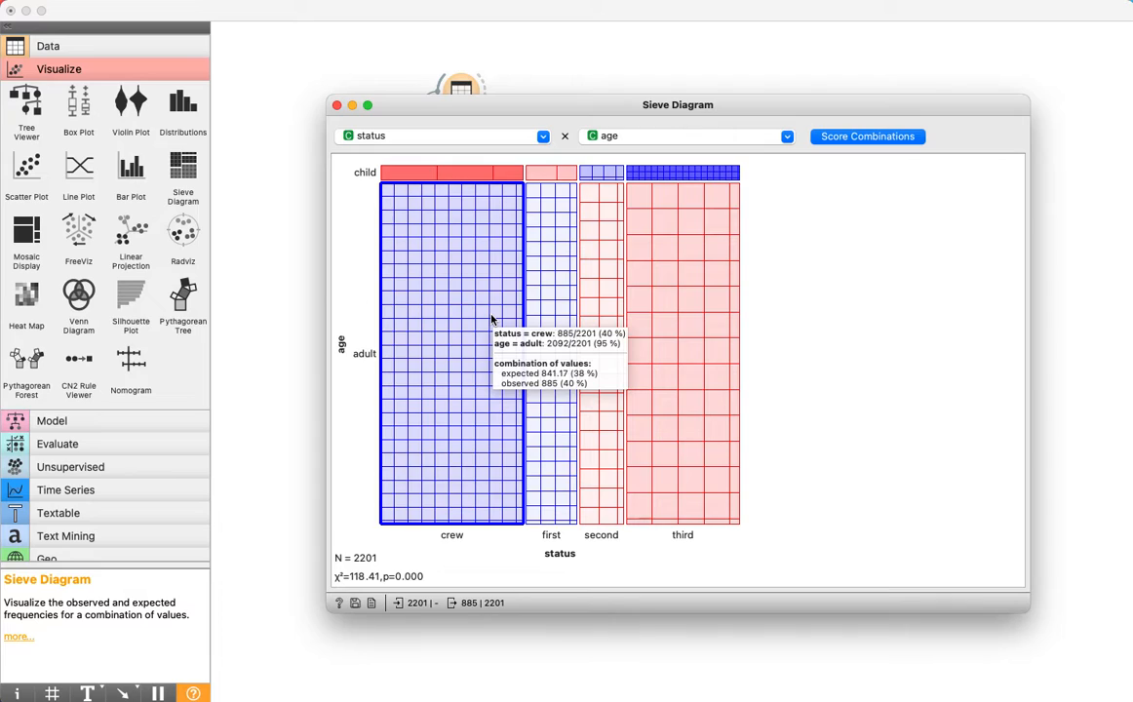
Select the adult crew cell after checking the child crew cell, and close the Sieve Diagram window.
left_click(465, 177)
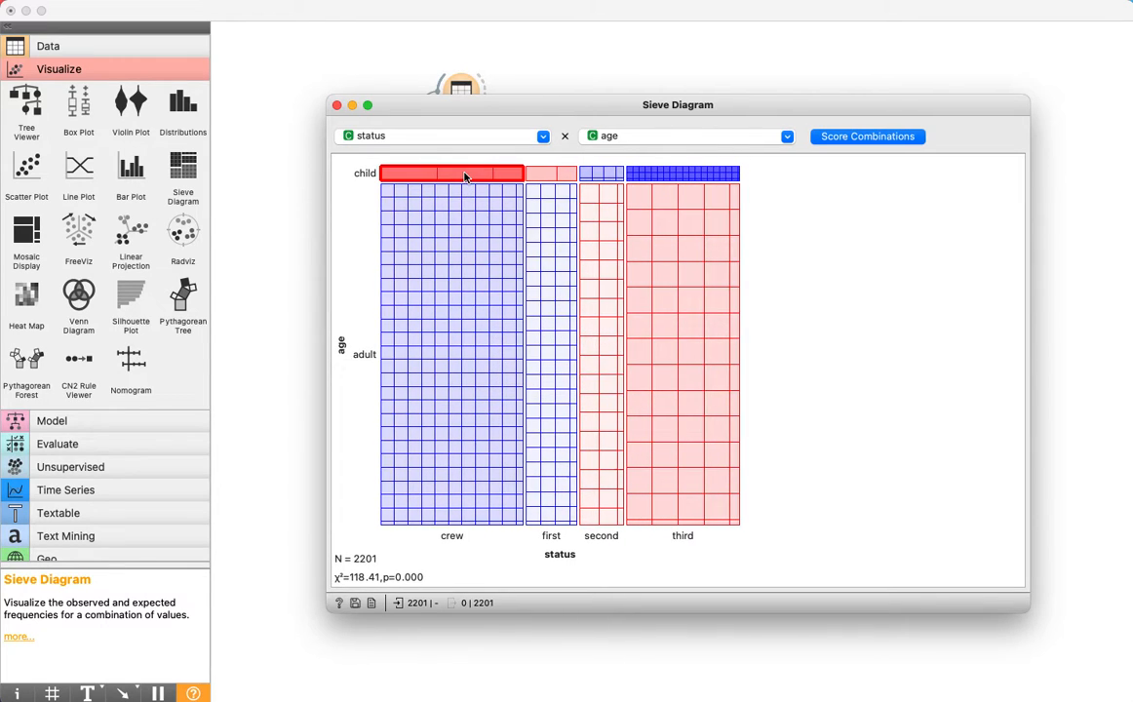
left_click(464, 256)
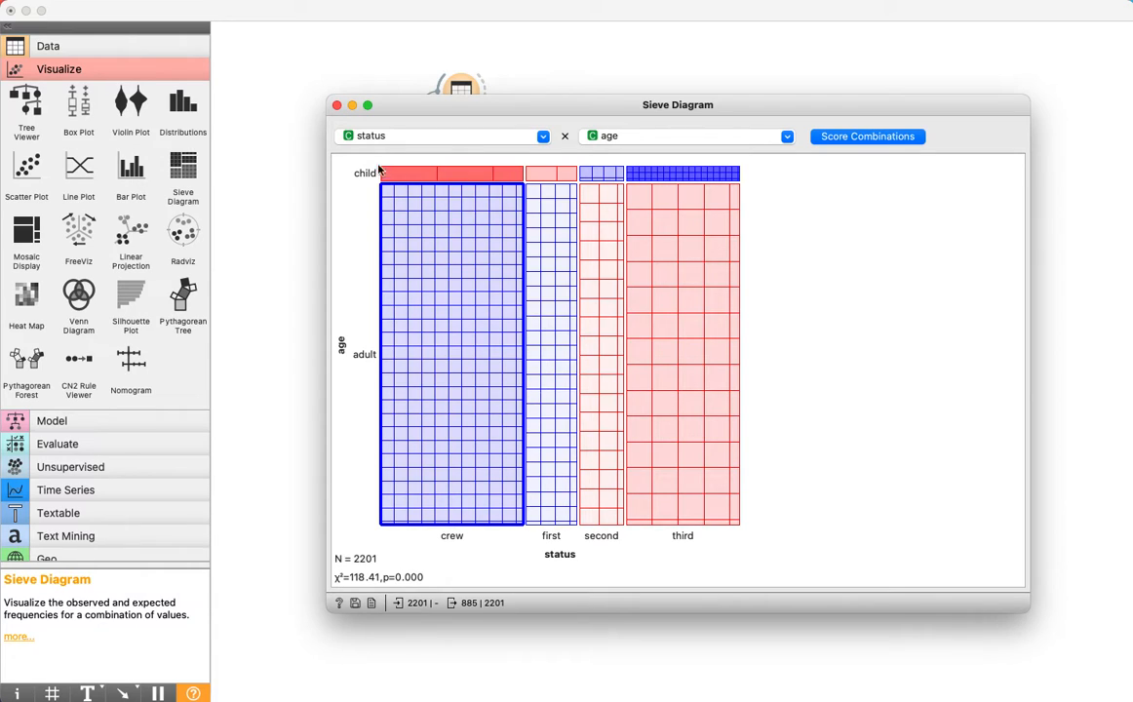
left_click(337, 107)
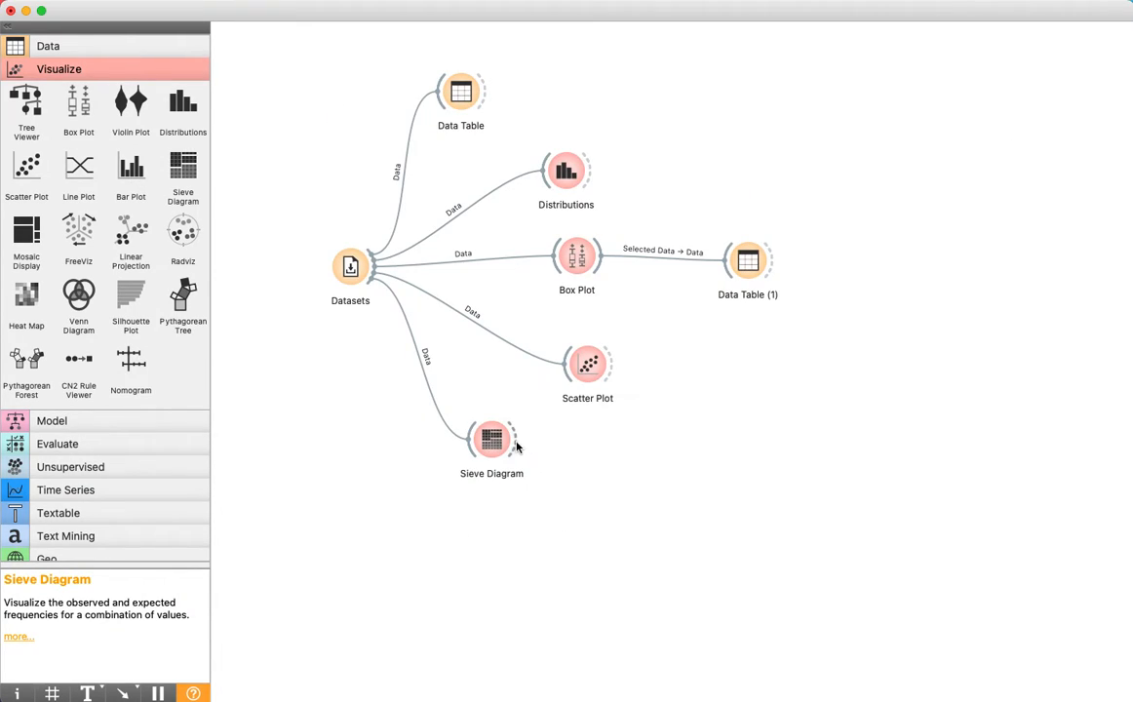
Add a Data Table widget connected to the Sieve Diagram's selected data output.
left_click_drag(518, 444, 625, 447)
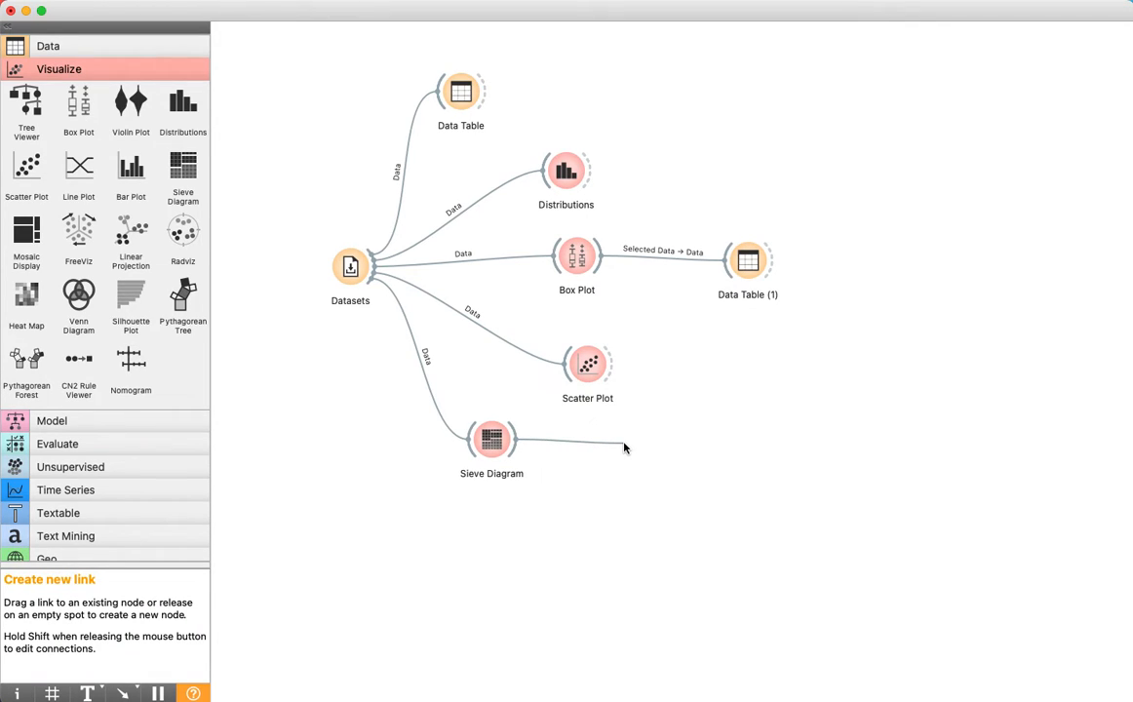
left_click_drag(625, 448, 625, 448)
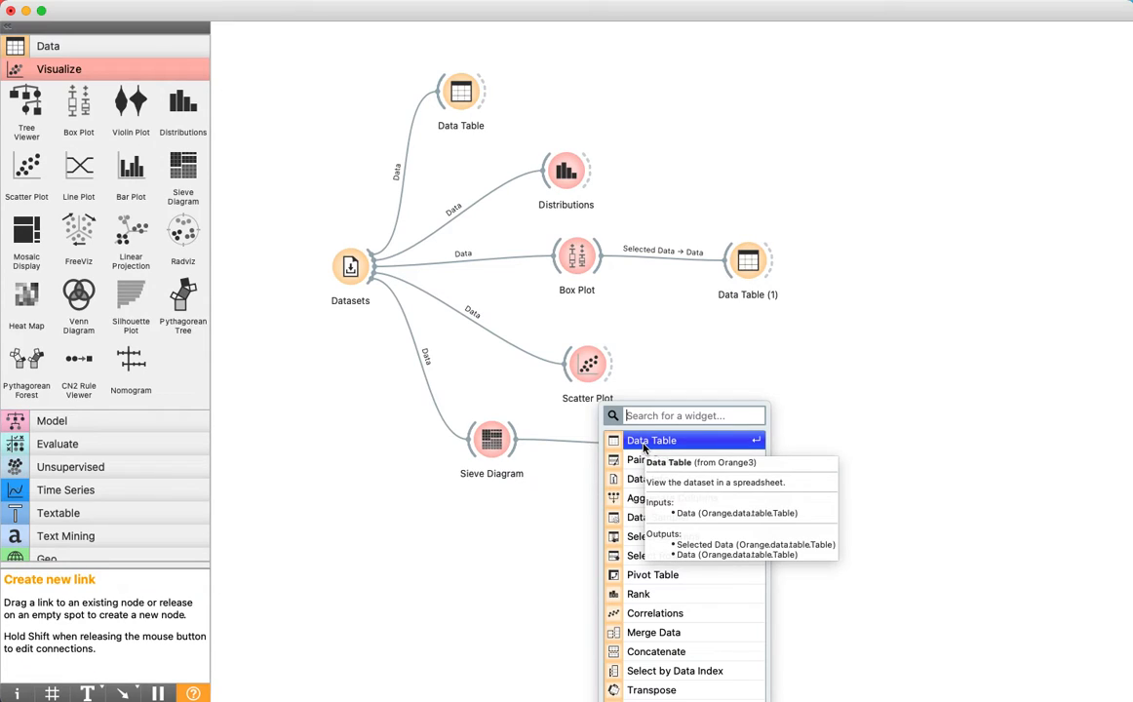
type("da")
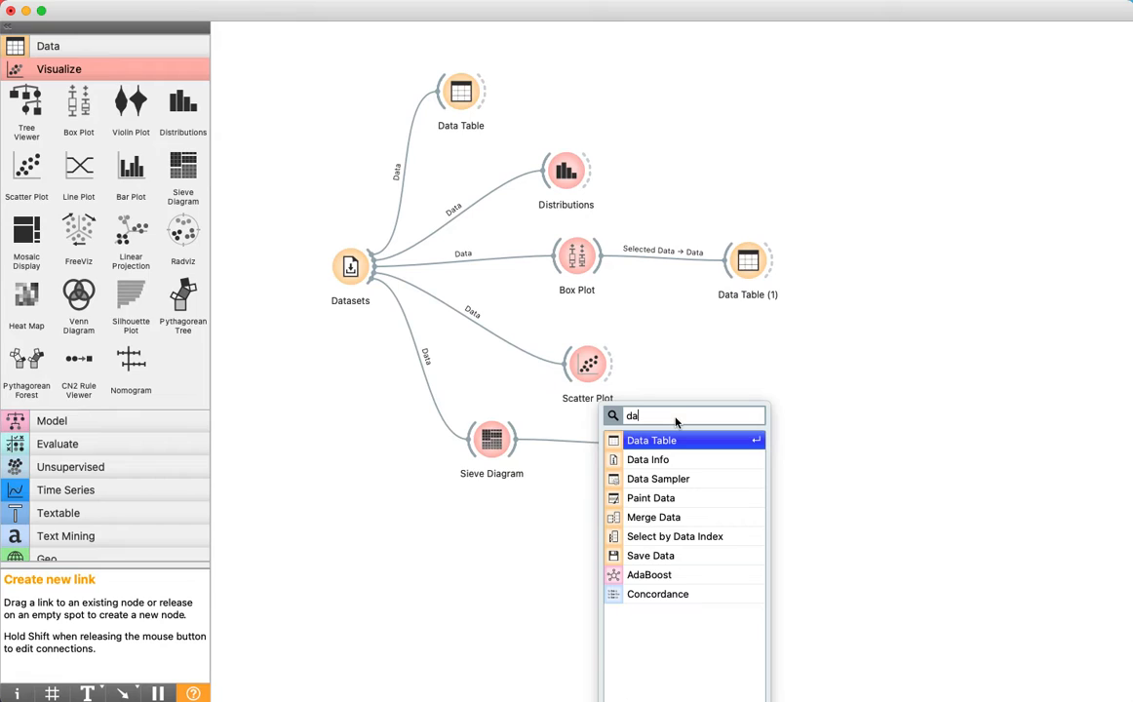
left_click(651, 442)
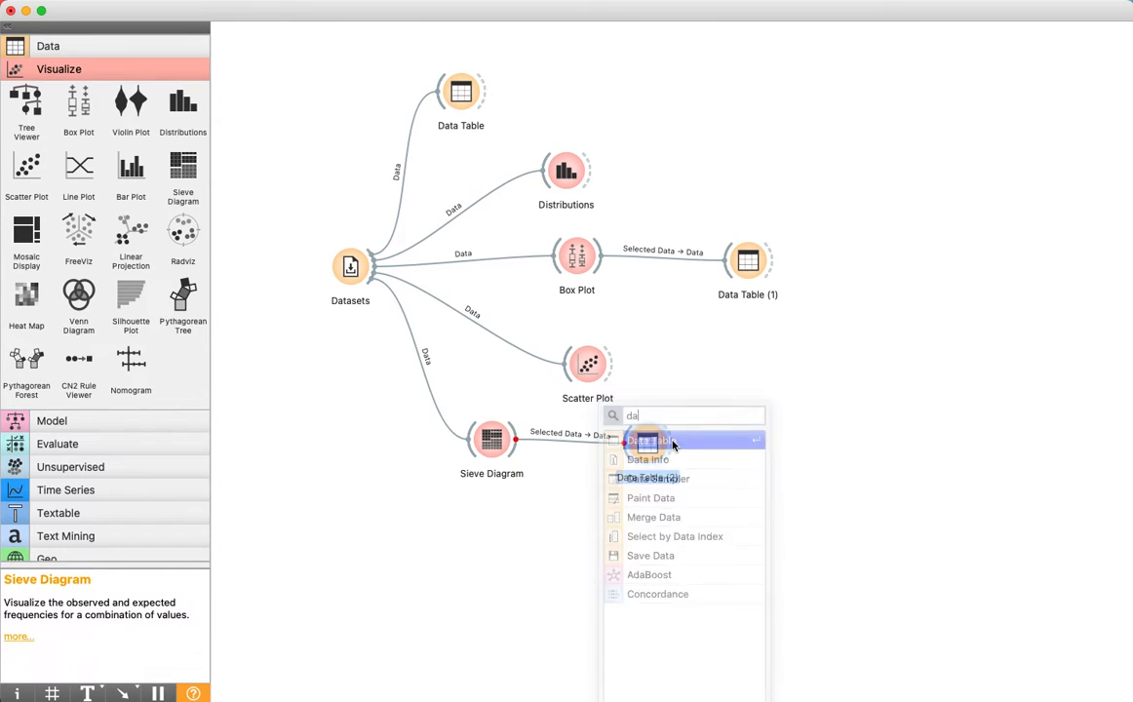
Open the Data Table connected to the Sieve Diagram, examine its rows' survived, status, age and sex values, and close it.
double_click(649, 444)
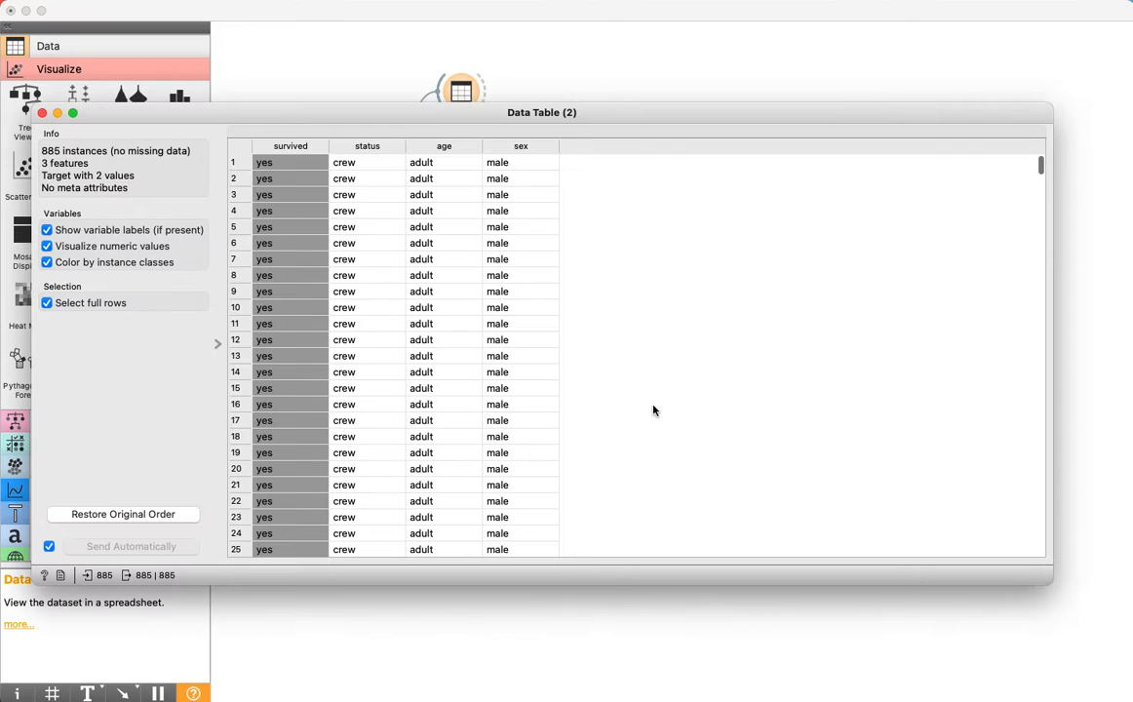
scroll(318, 275, "down", 20)
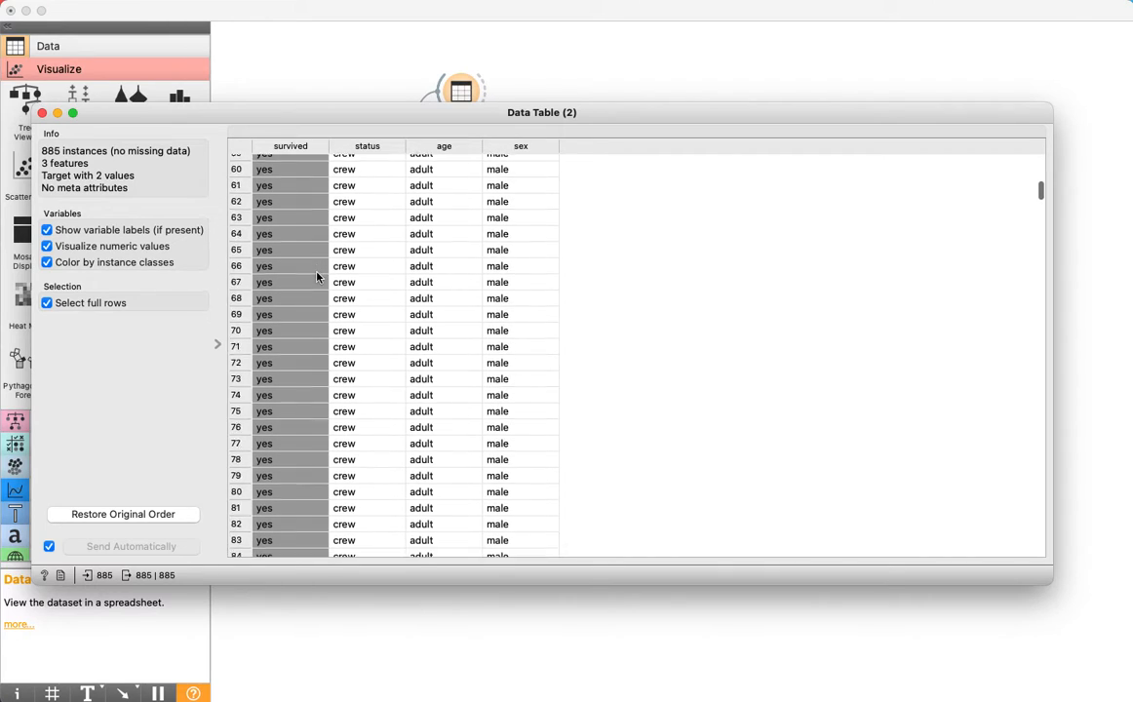
scroll(318, 276, "down", 20)
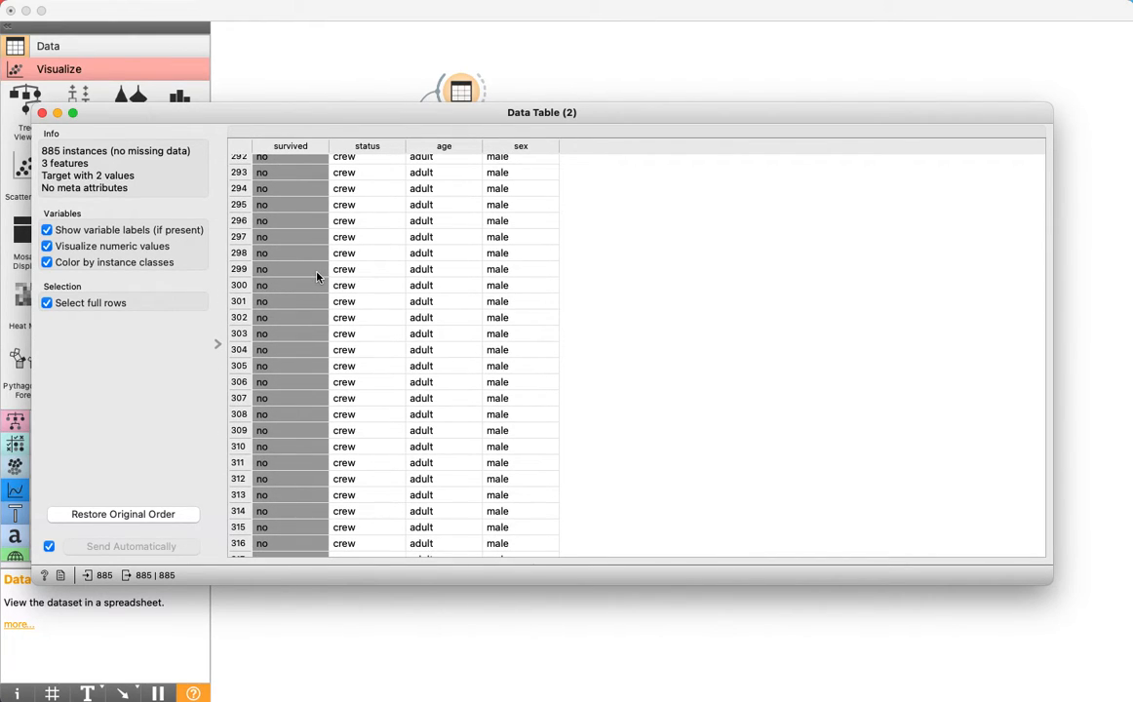
scroll(318, 276, "up", 20)
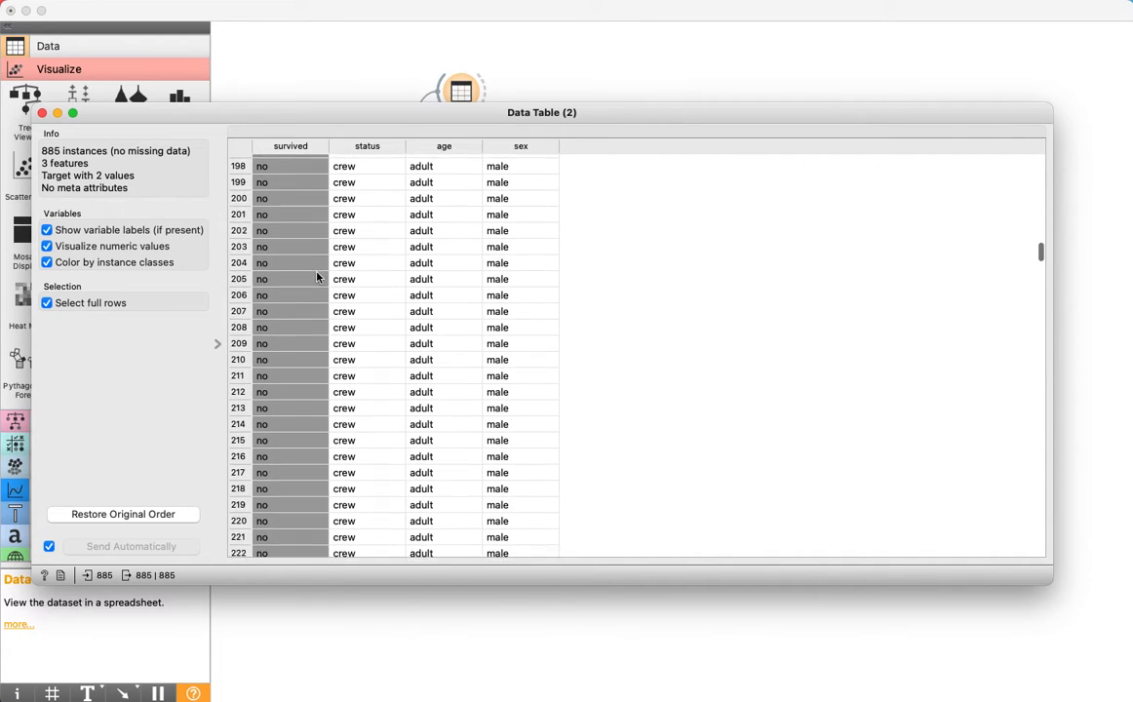
scroll(317, 277, "down", 5)
scroll(317, 277, "up", 20)
scroll(316, 277, "down", 20)
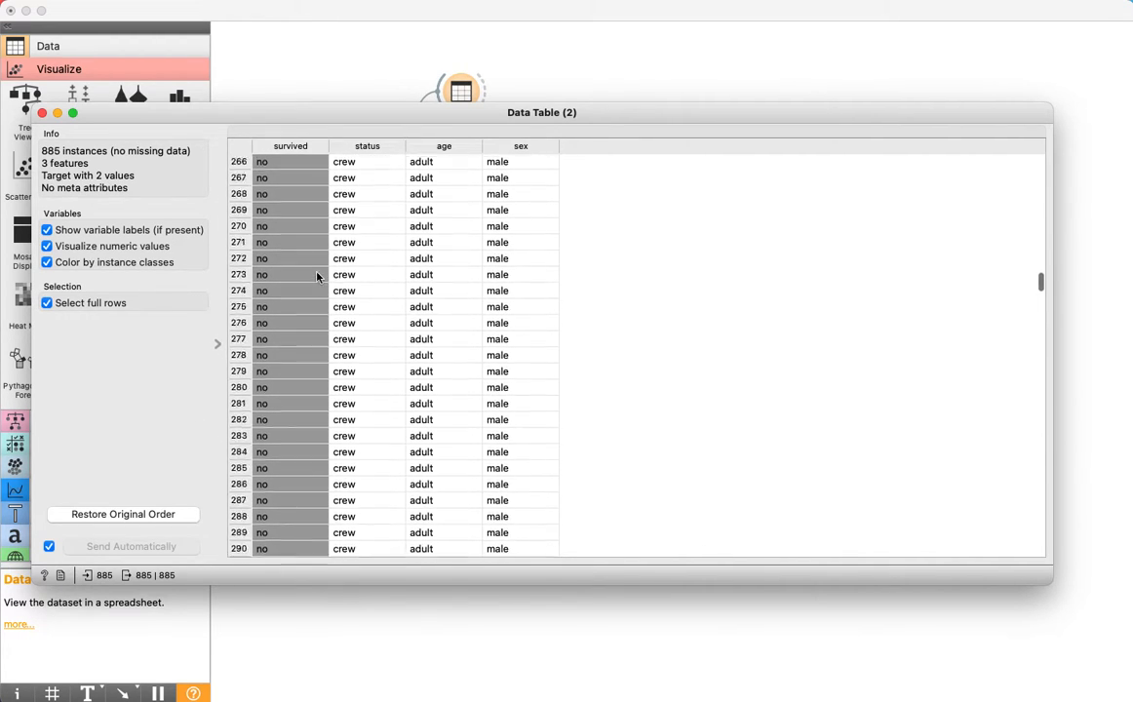
scroll(318, 278, "down", 20)
scroll(318, 278, "up", 20)
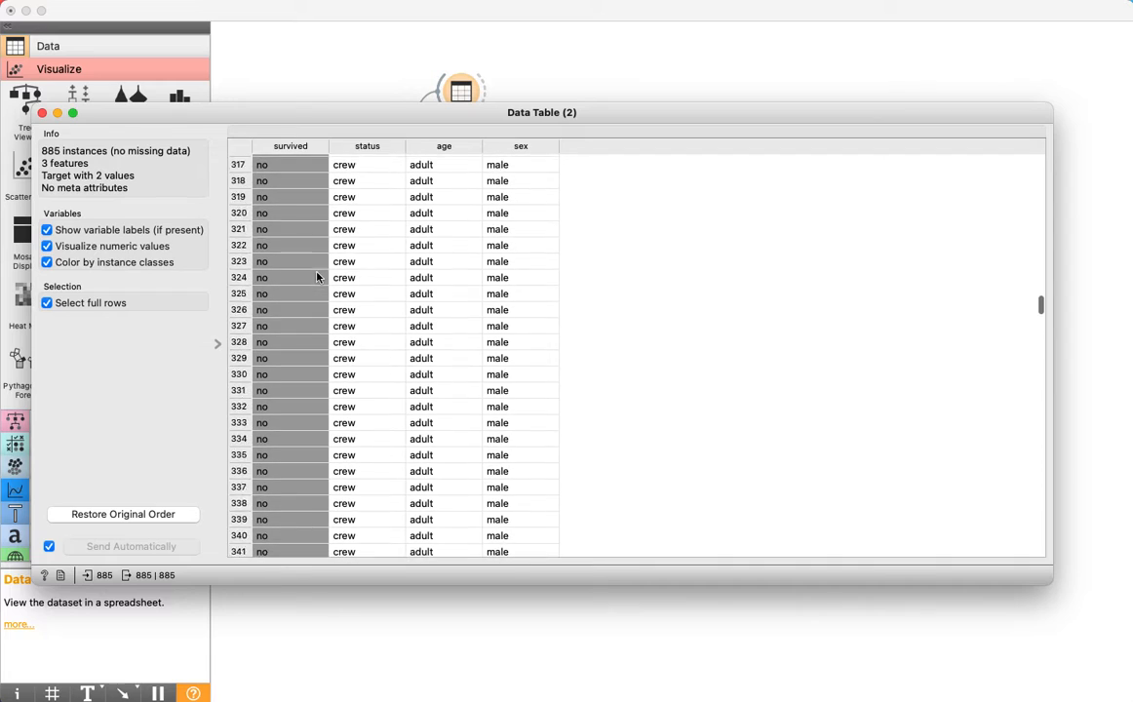
left_click(42, 113)
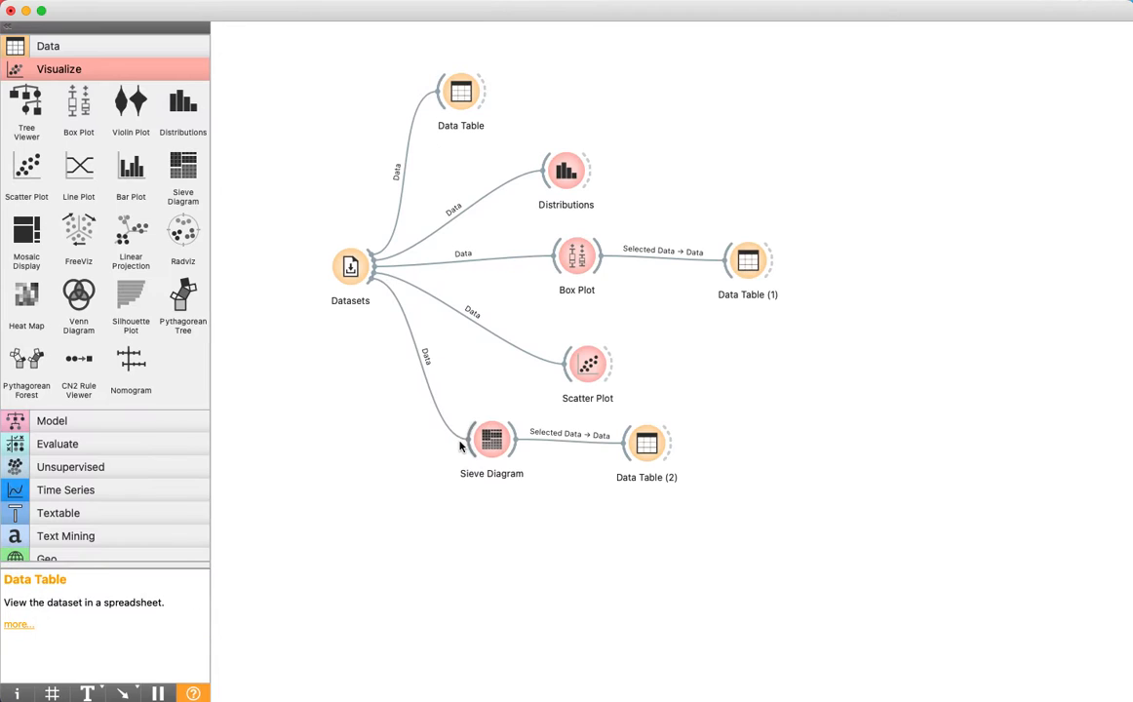
Reopen the Sieve Diagram, change its second variable from age to sex, and select the female crew cell.
left_click(484, 440)
double_click(484, 440)
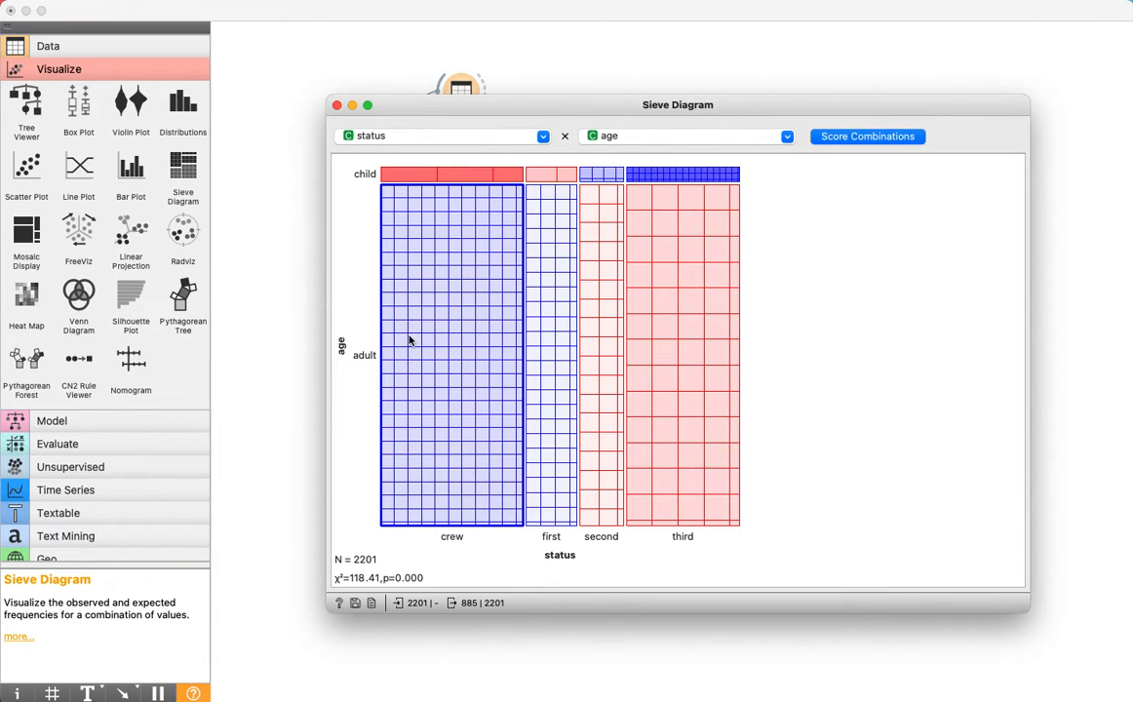
mouse_move(409, 339)
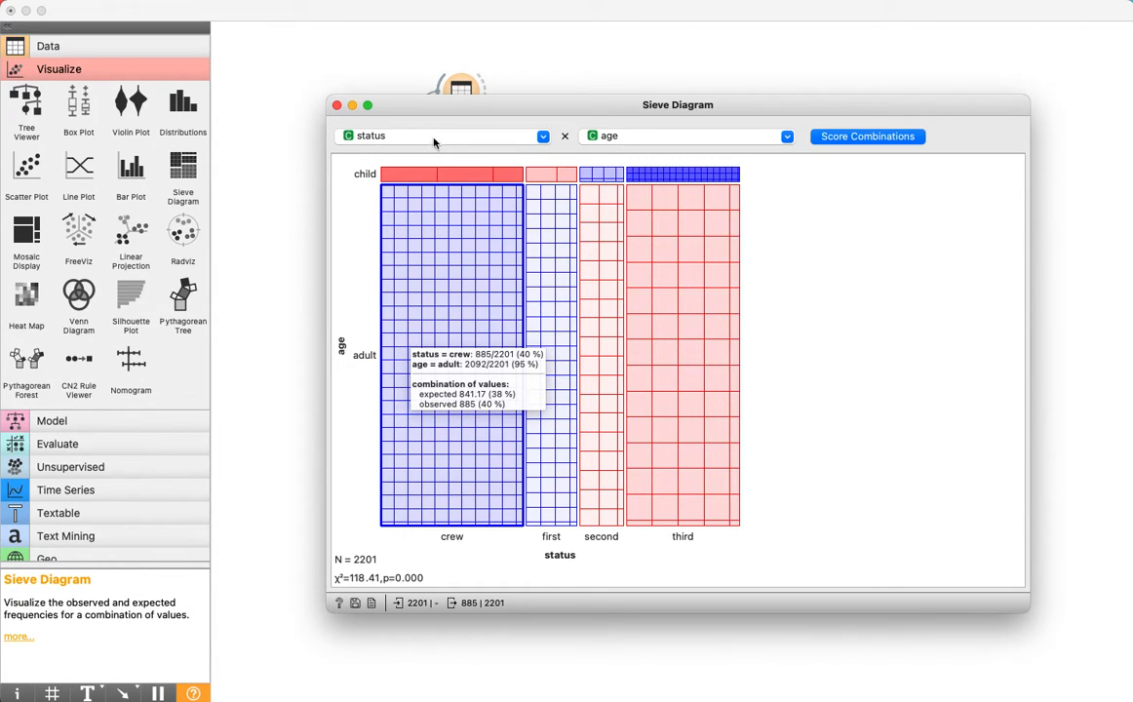
left_click(637, 138)
left_click(640, 217)
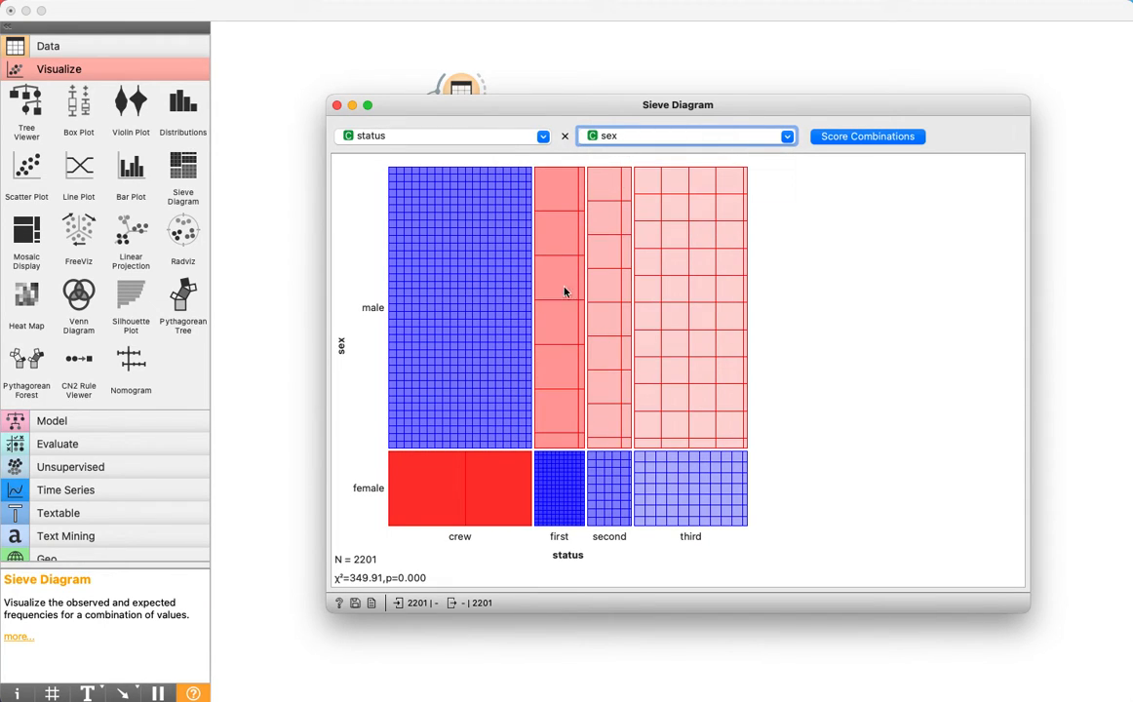
left_click(452, 478)
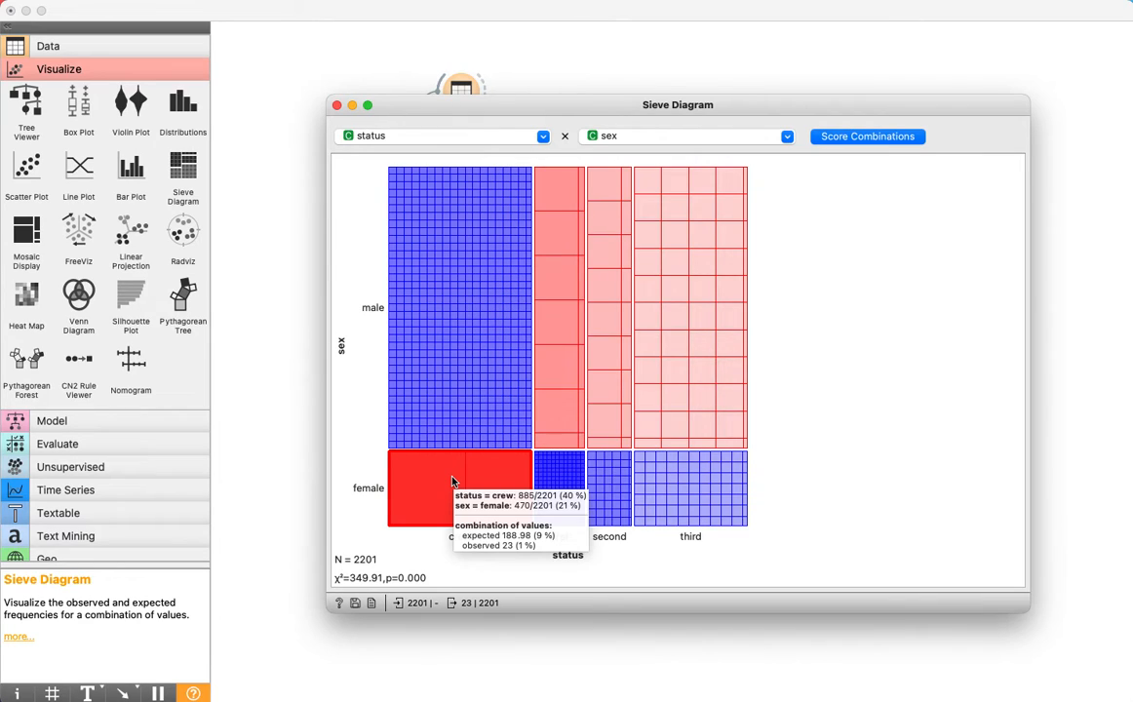
Check male and female cells across the crew and passenger classes, select the male crew cell last, and close the Sieve Diagram.
left_click(465, 366)
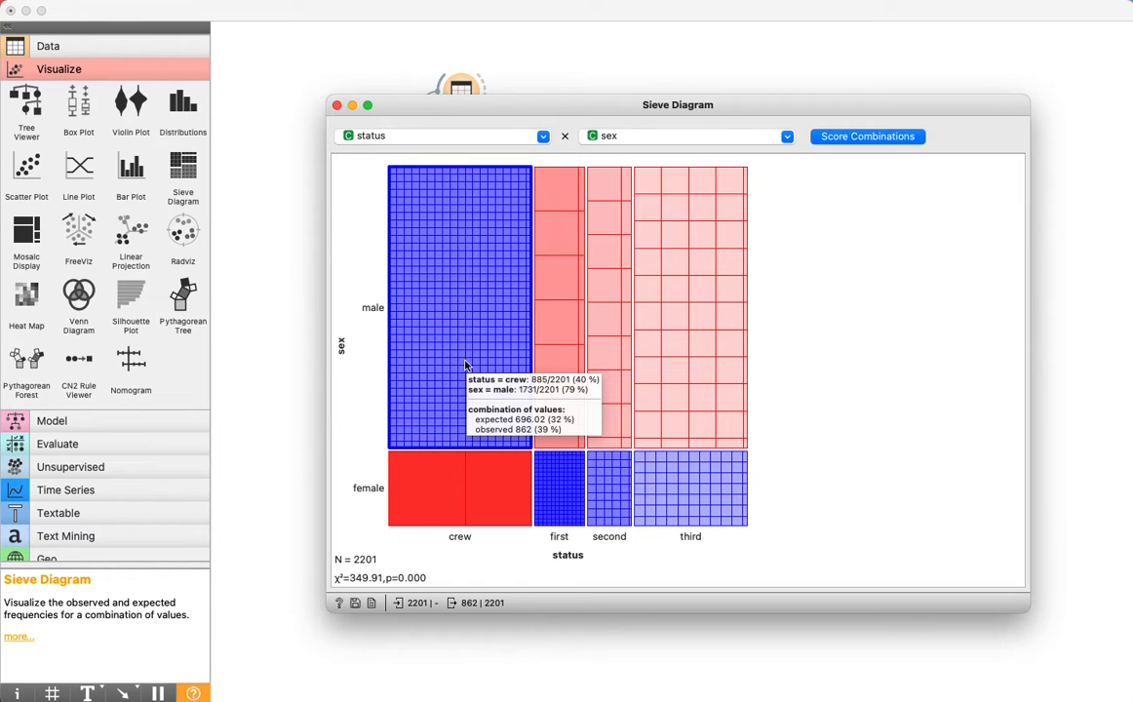
left_click(460, 500)
left_click(451, 387)
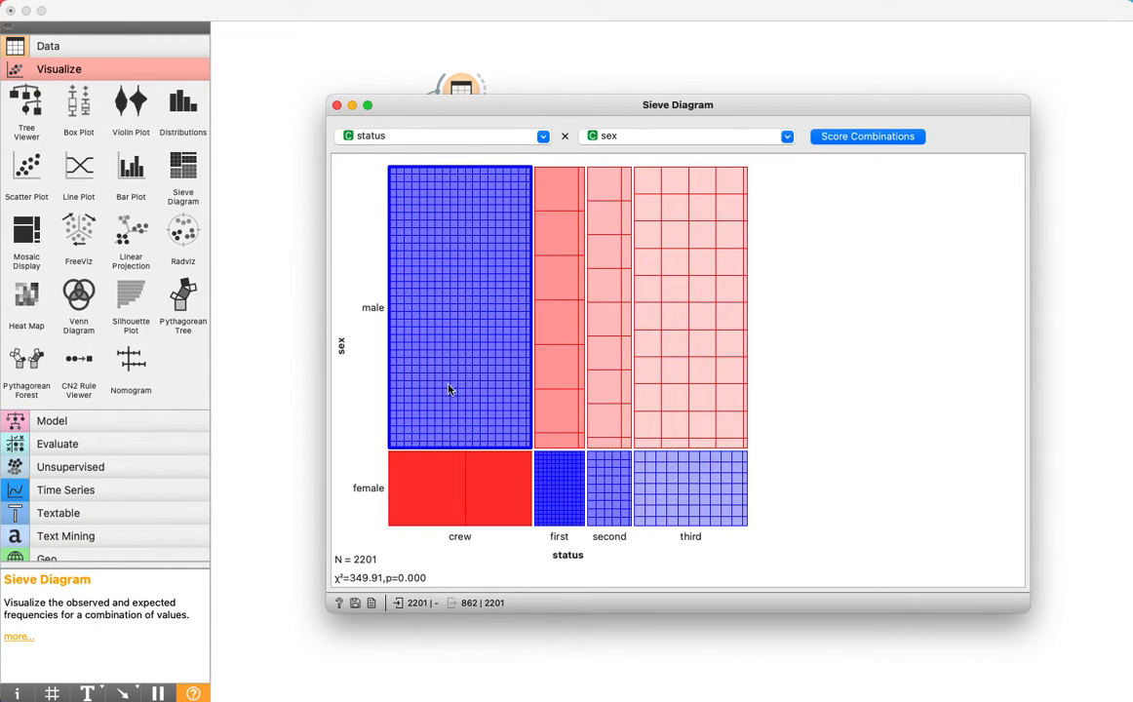
left_click(555, 330)
left_click(719, 339)
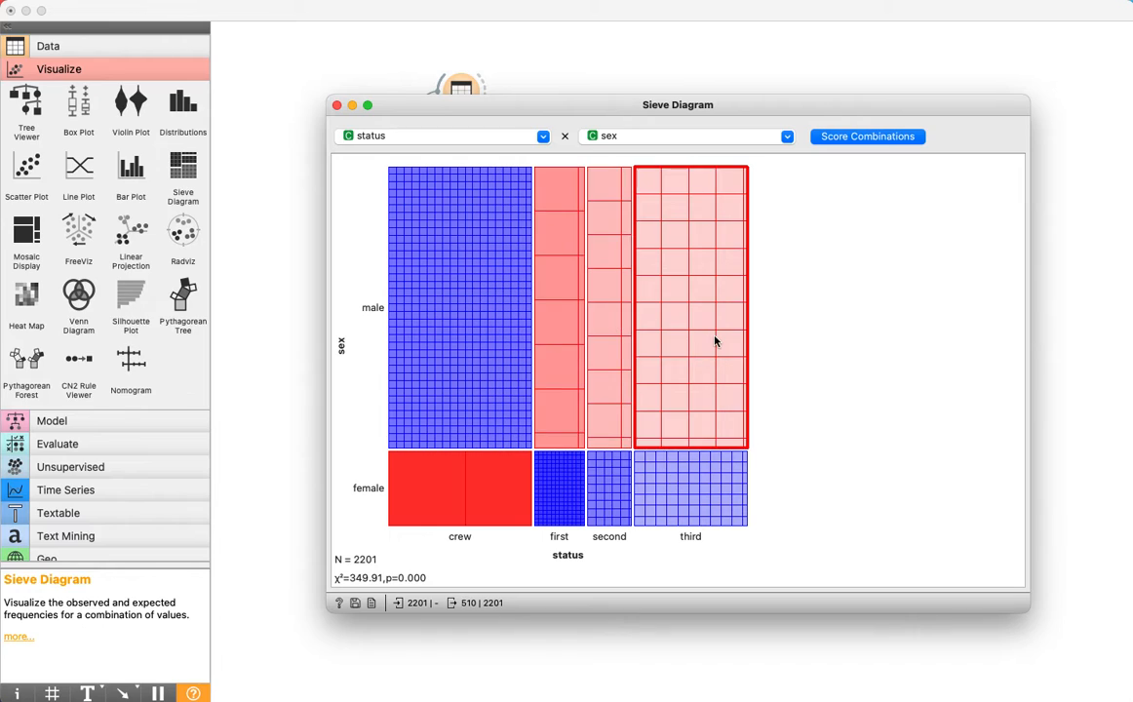
left_click(709, 497)
left_click(616, 493)
left_click(563, 466)
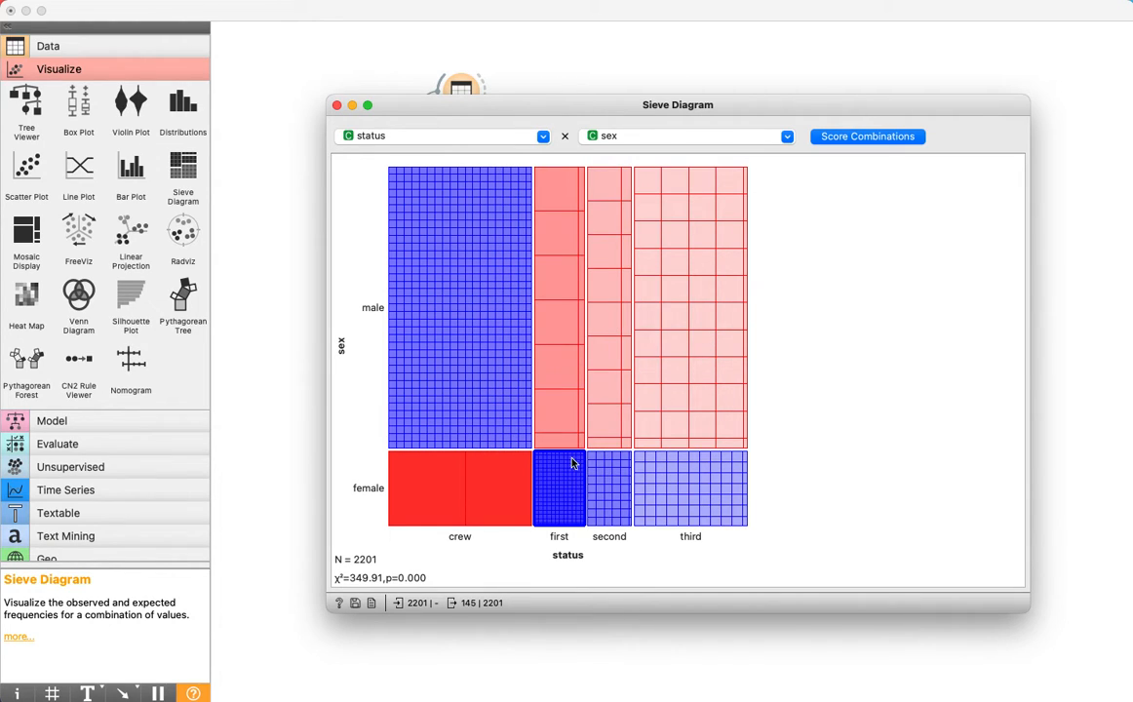
left_click(545, 400)
left_click(472, 388)
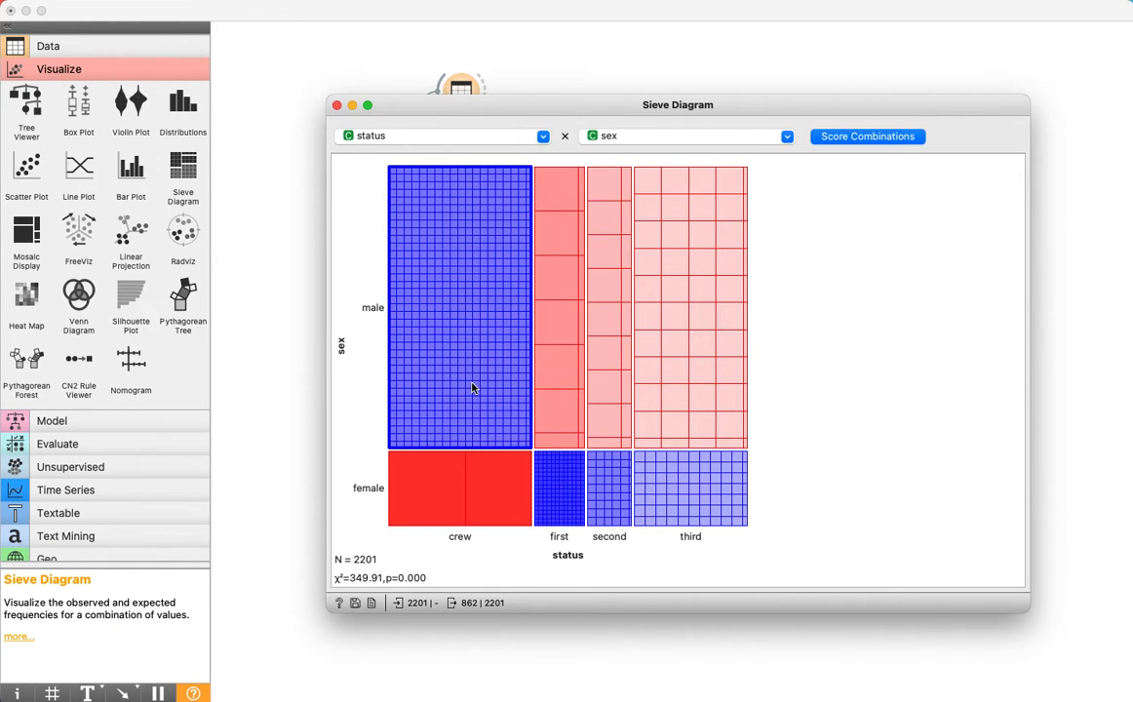
left_click(337, 104)
Open the Data Table fed by the Sieve Diagram, examine the survived values of the selected male crew rows, and close it.
double_click(648, 444)
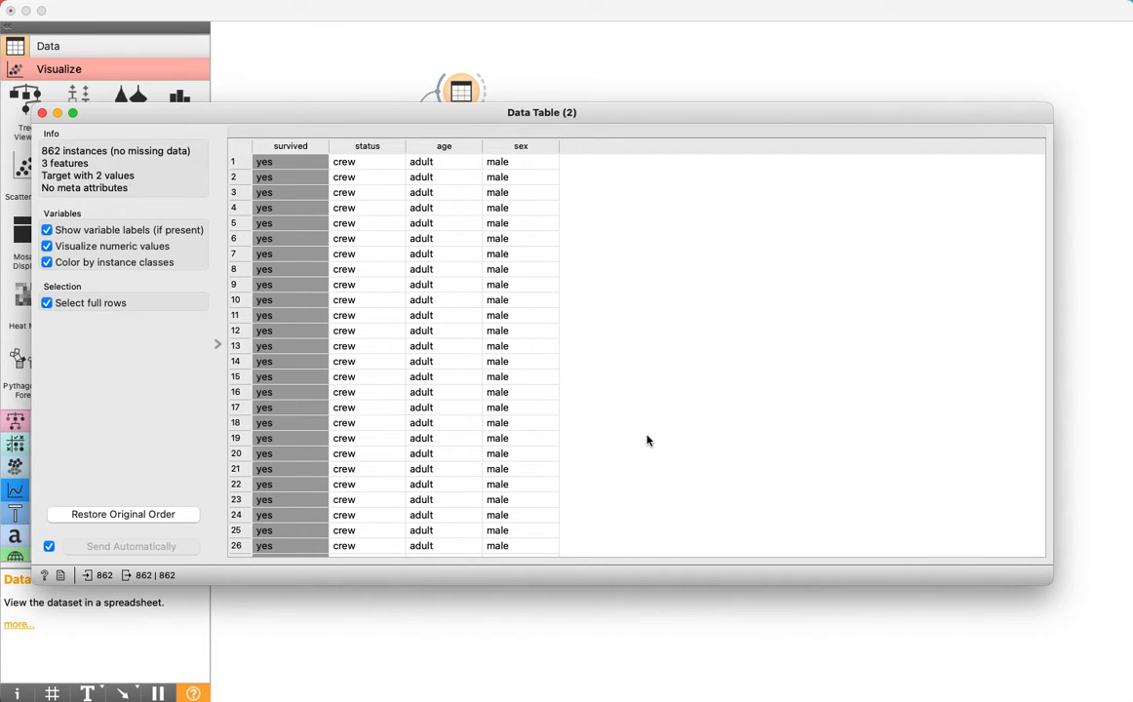
scroll(646, 441, "down", 20)
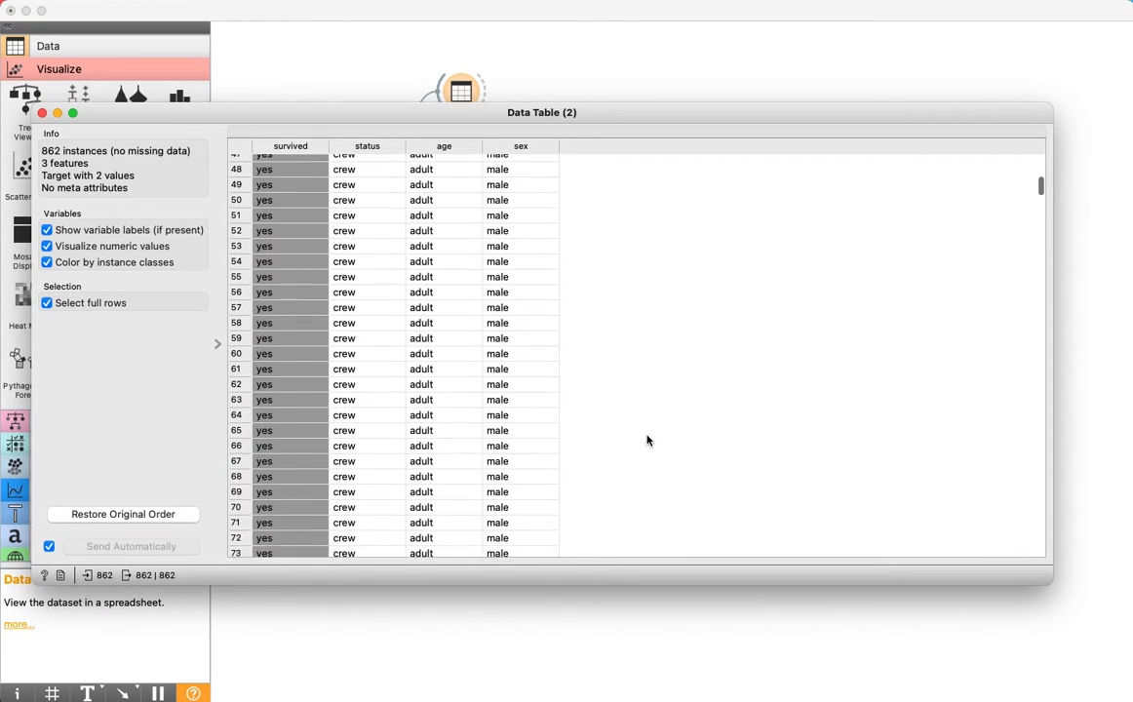
scroll(647, 440, "down", 20)
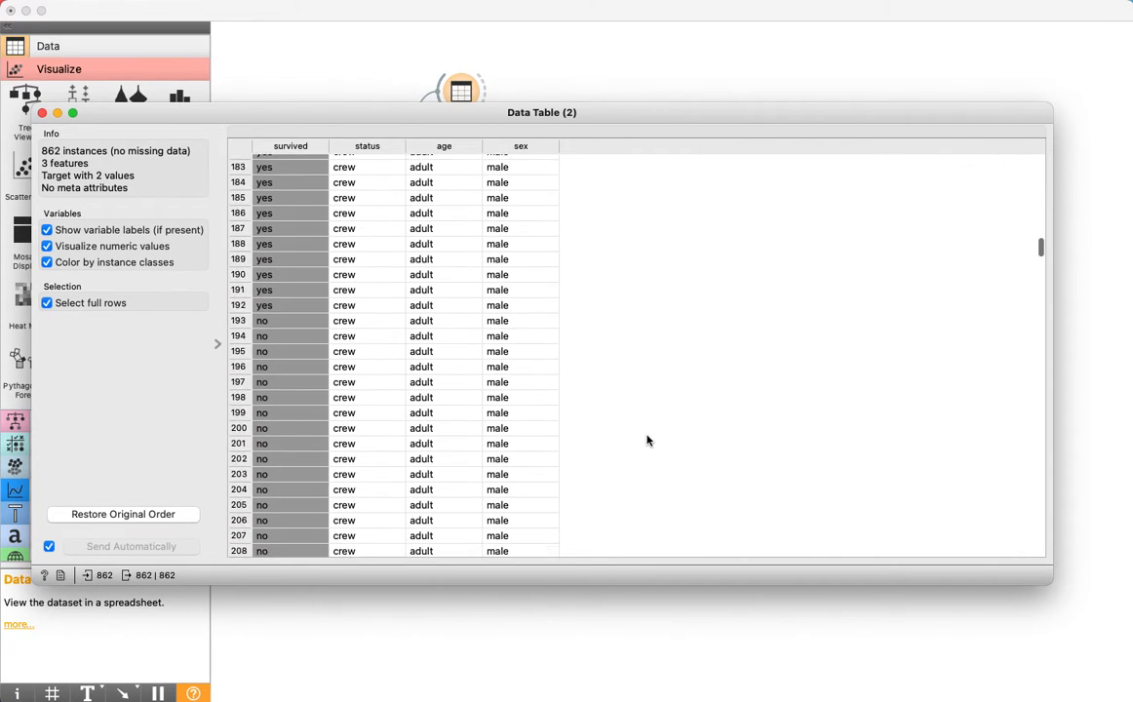
scroll(646, 440, "down", 20)
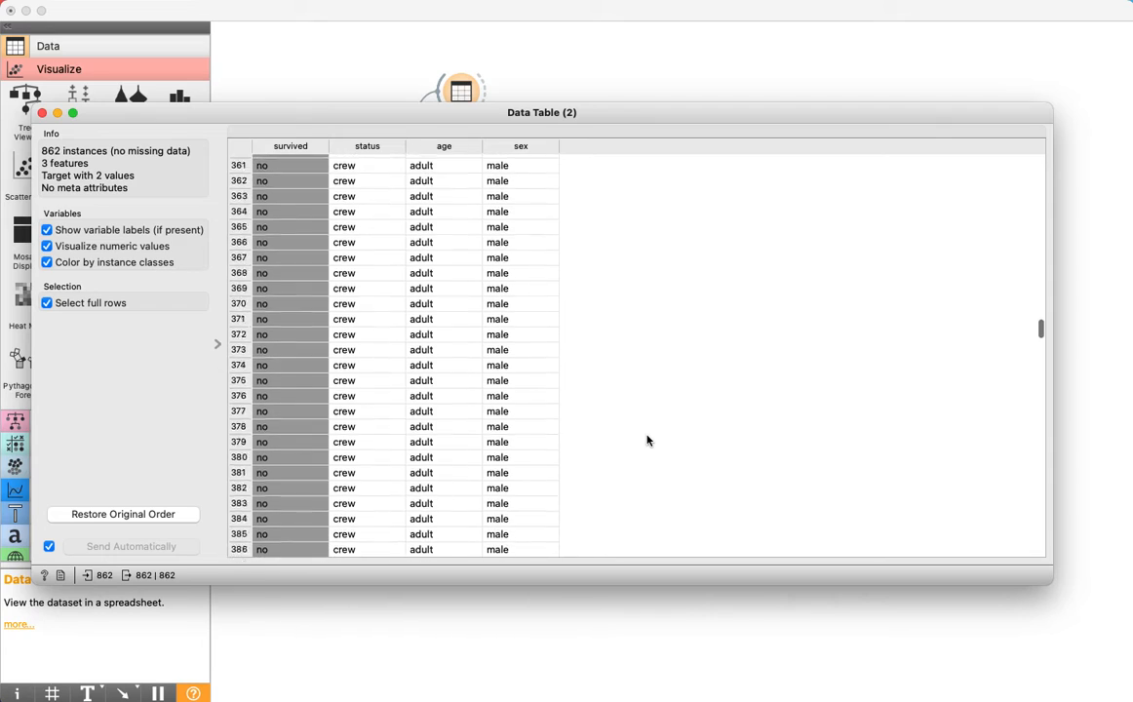
scroll(646, 441, "down", 20)
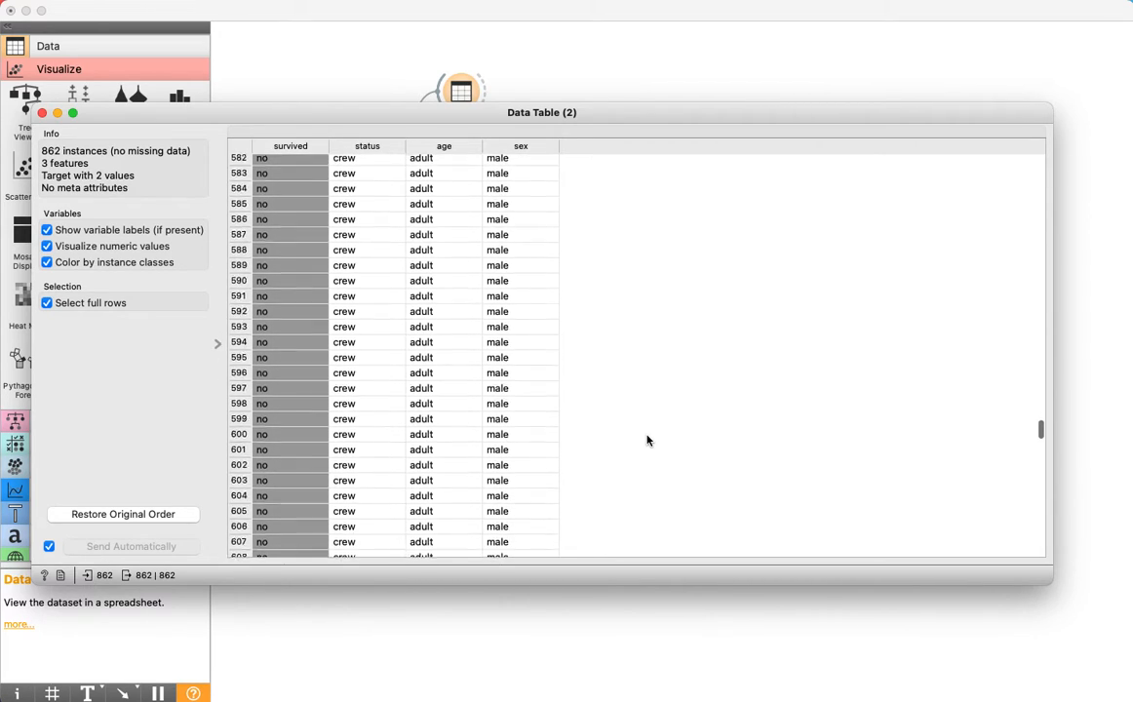
scroll(646, 441, "down", 20)
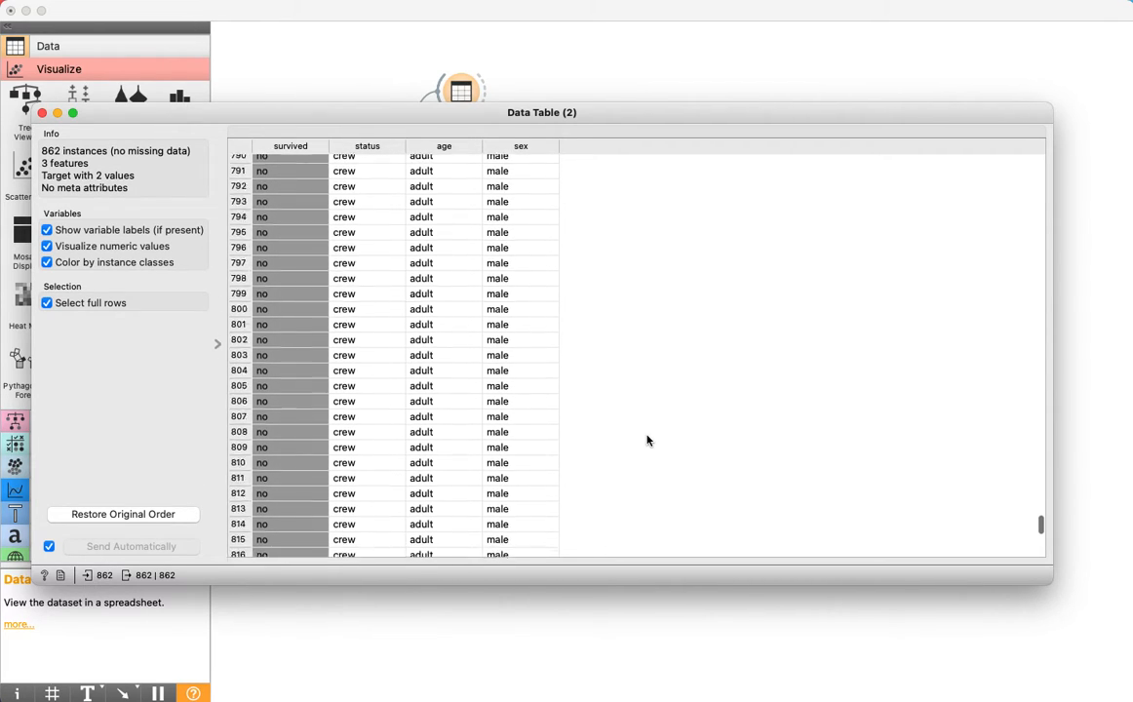
scroll(647, 441, "up", 20)
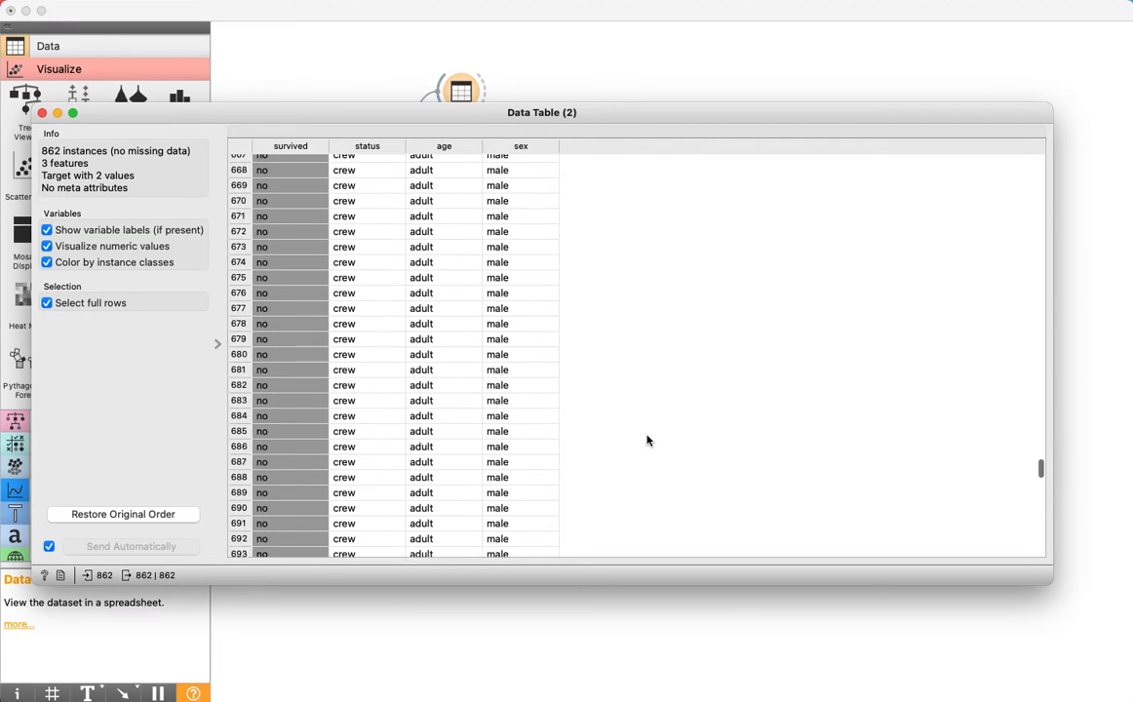
scroll(647, 441, "up", 2)
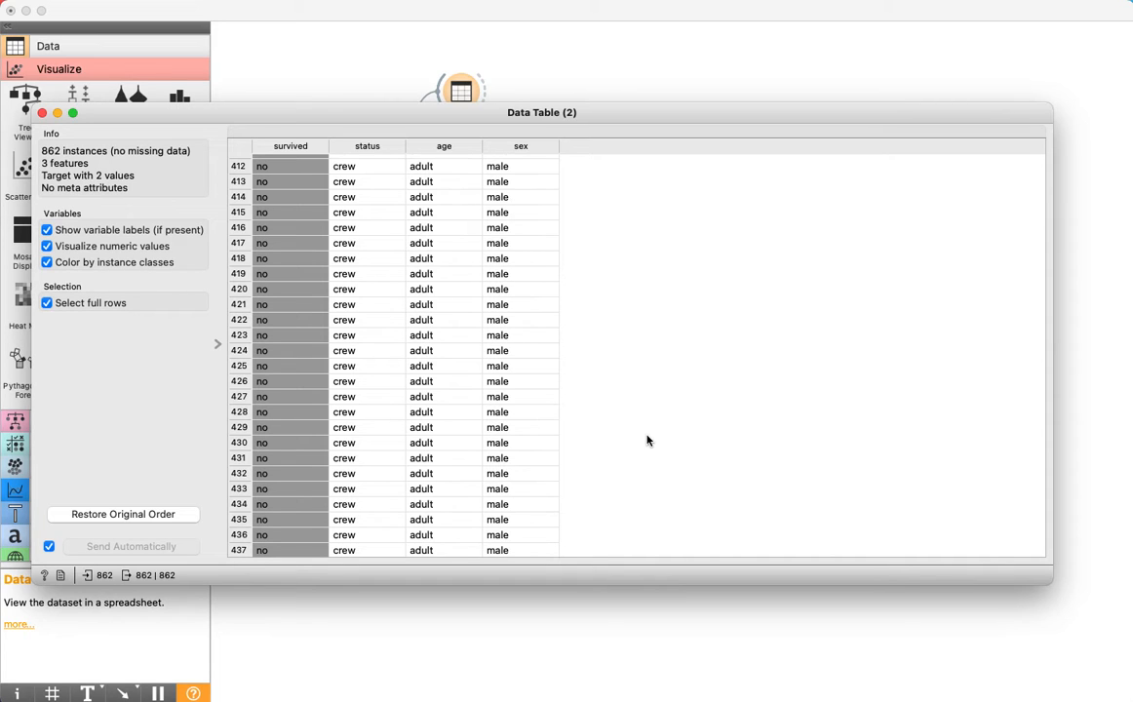
scroll(646, 441, "up", 20)
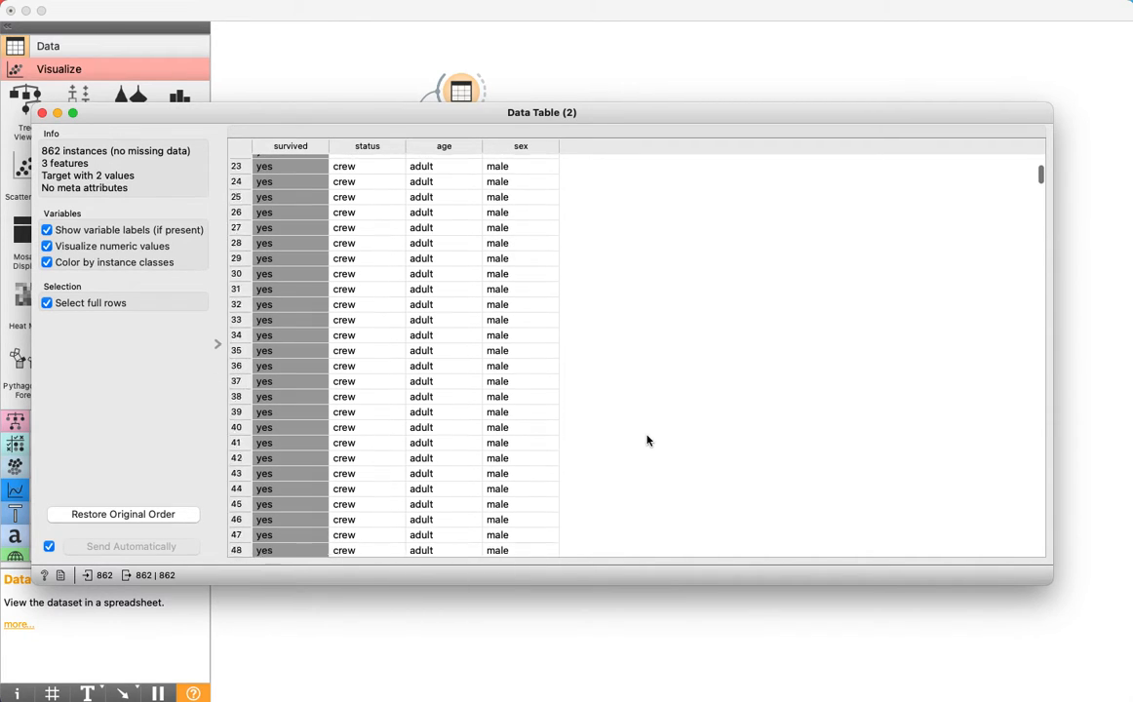
scroll(647, 441, "up", 5)
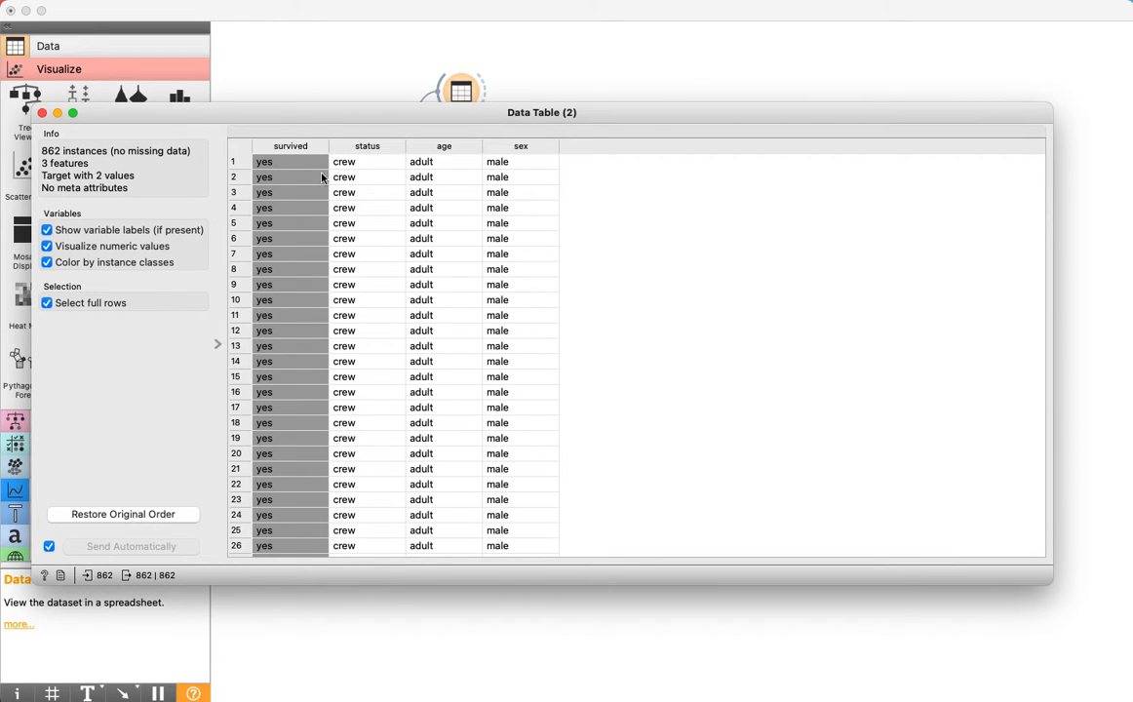
scroll(293, 228, "down", 20)
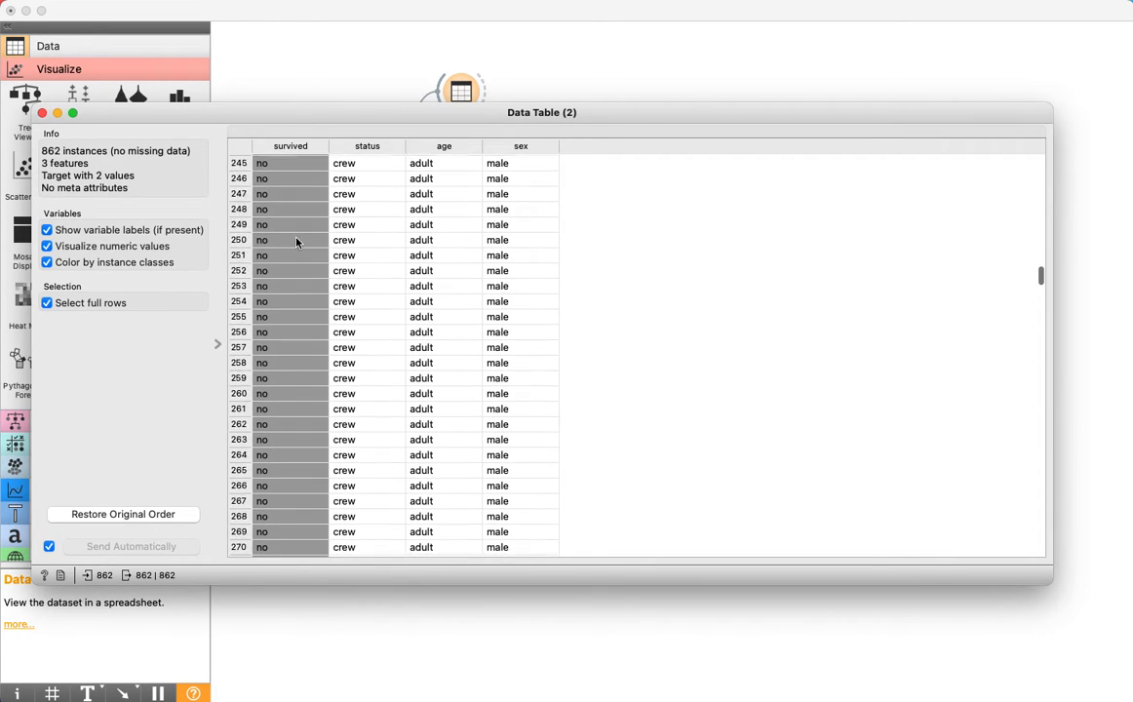
scroll(298, 243, "up", 15)
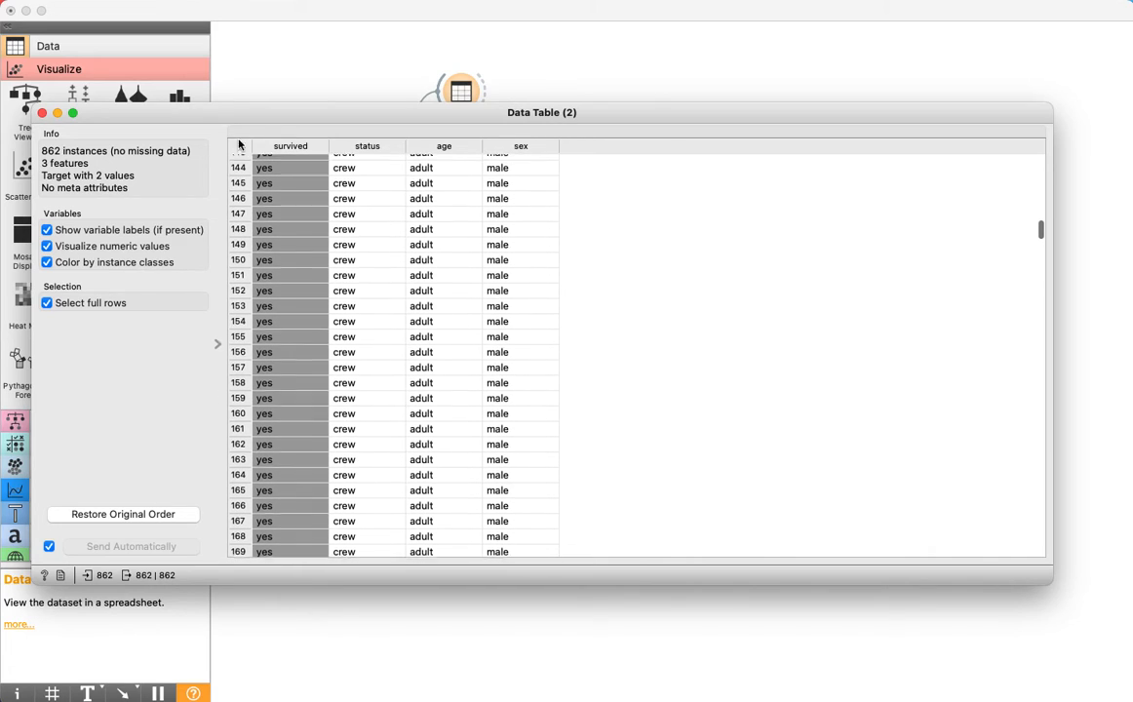
left_click(43, 113)
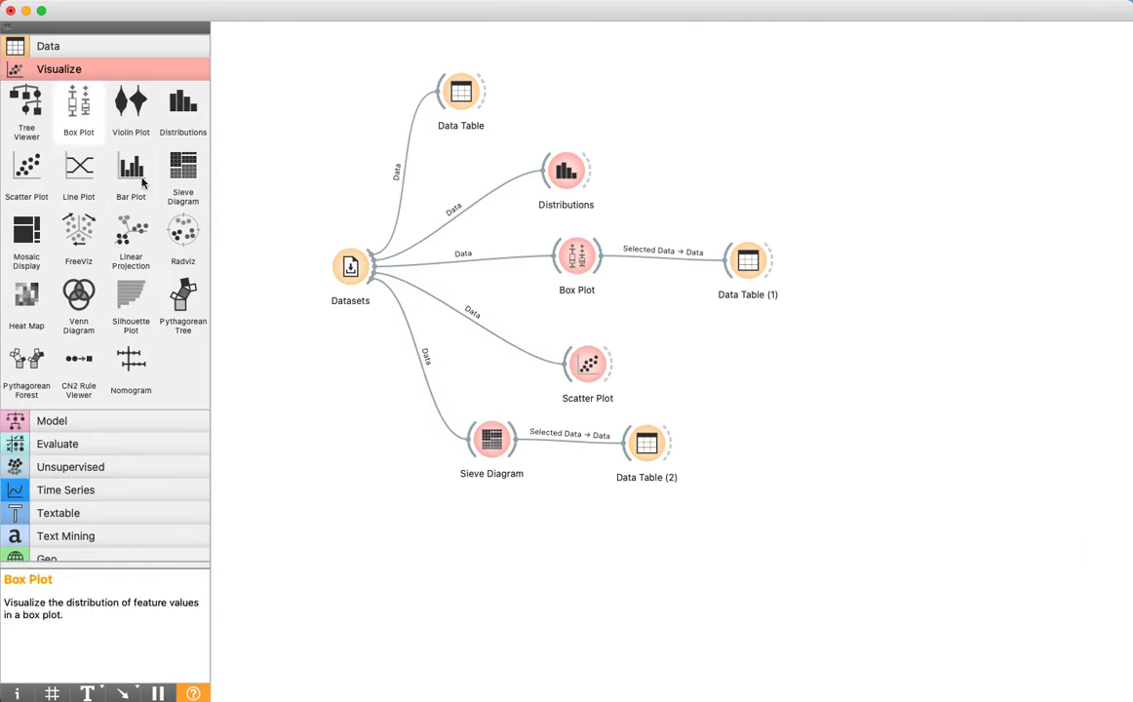
In the Sieve Diagram, set the second variable to age, select the third-class child cell, and close the window.
double_click(491, 439)
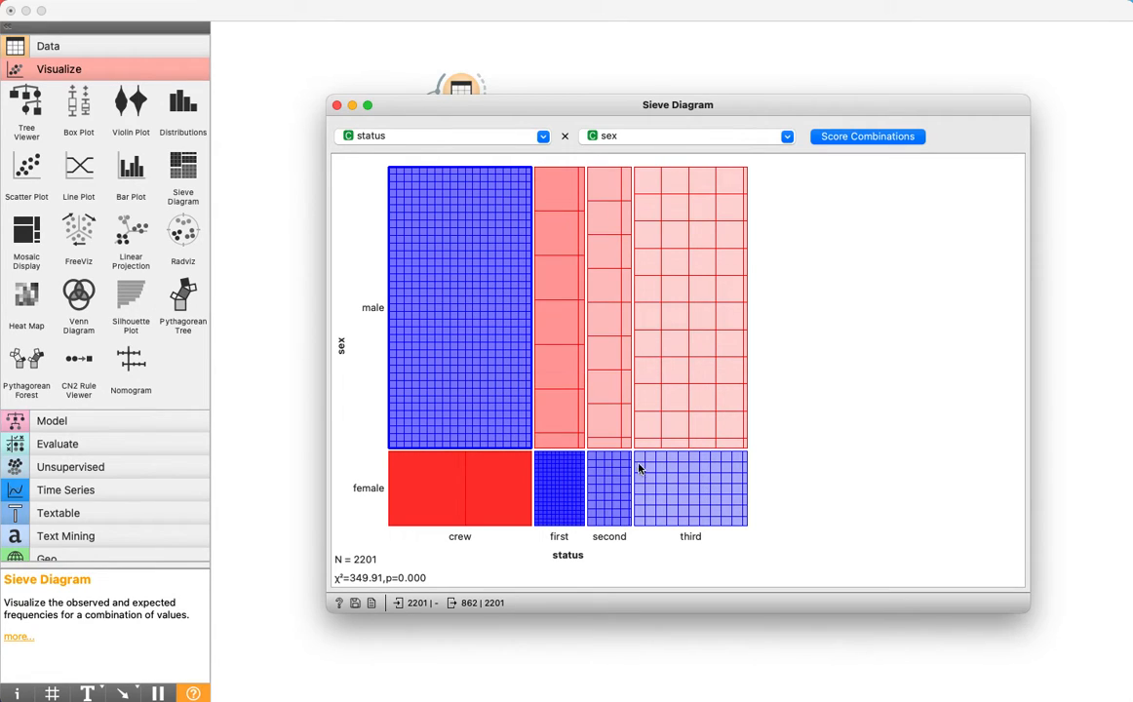
left_click(641, 139)
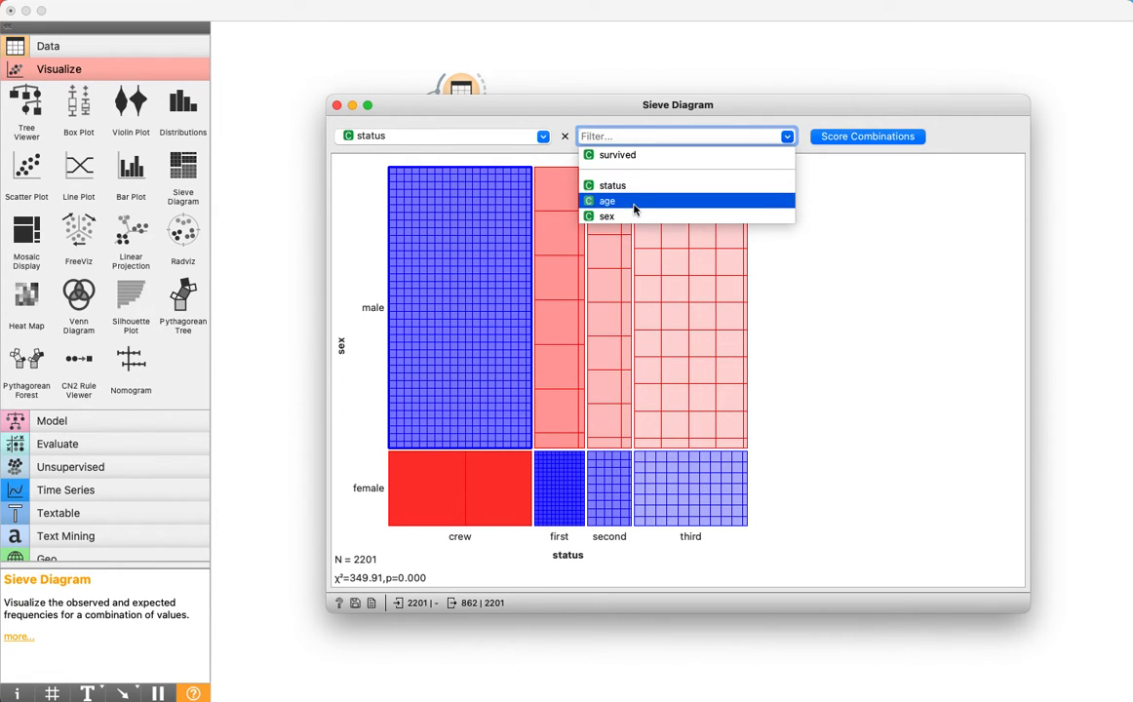
left_click(633, 202)
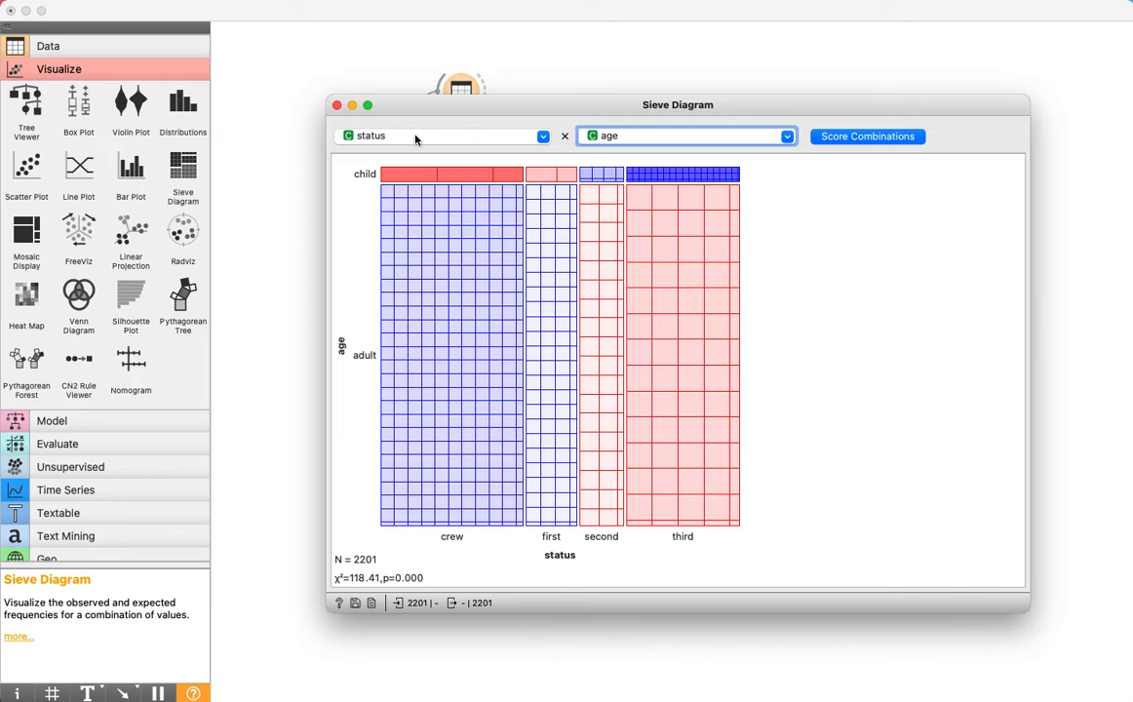
left_click(639, 180)
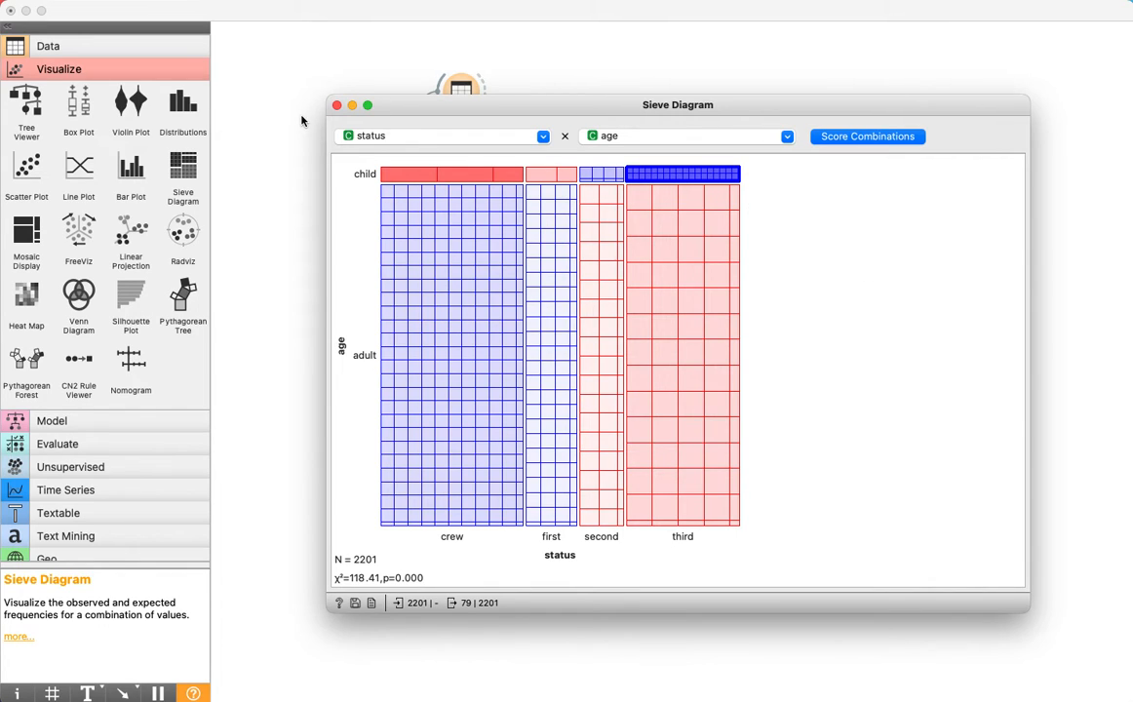
left_click(337, 105)
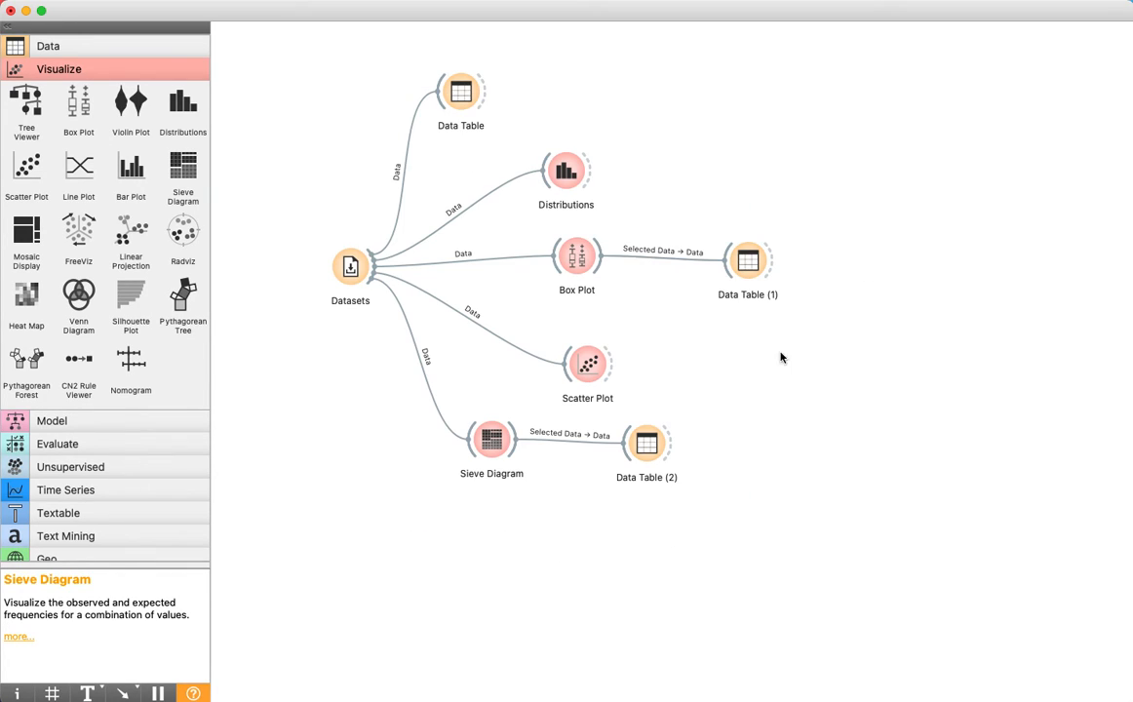
Examine the survived and sex values of the third-class children in the Data Table fed by the Sieve Diagram, and close it.
double_click(647, 444)
scroll(284, 324, "down", 10)
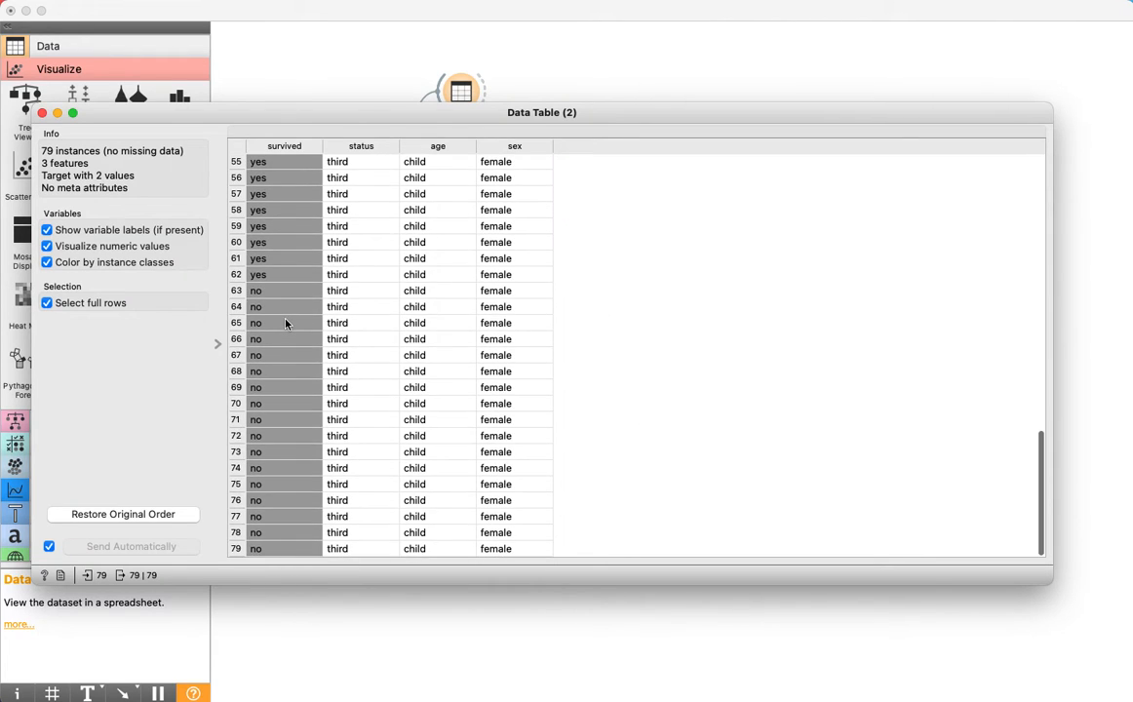
scroll(337, 323, "up", 10)
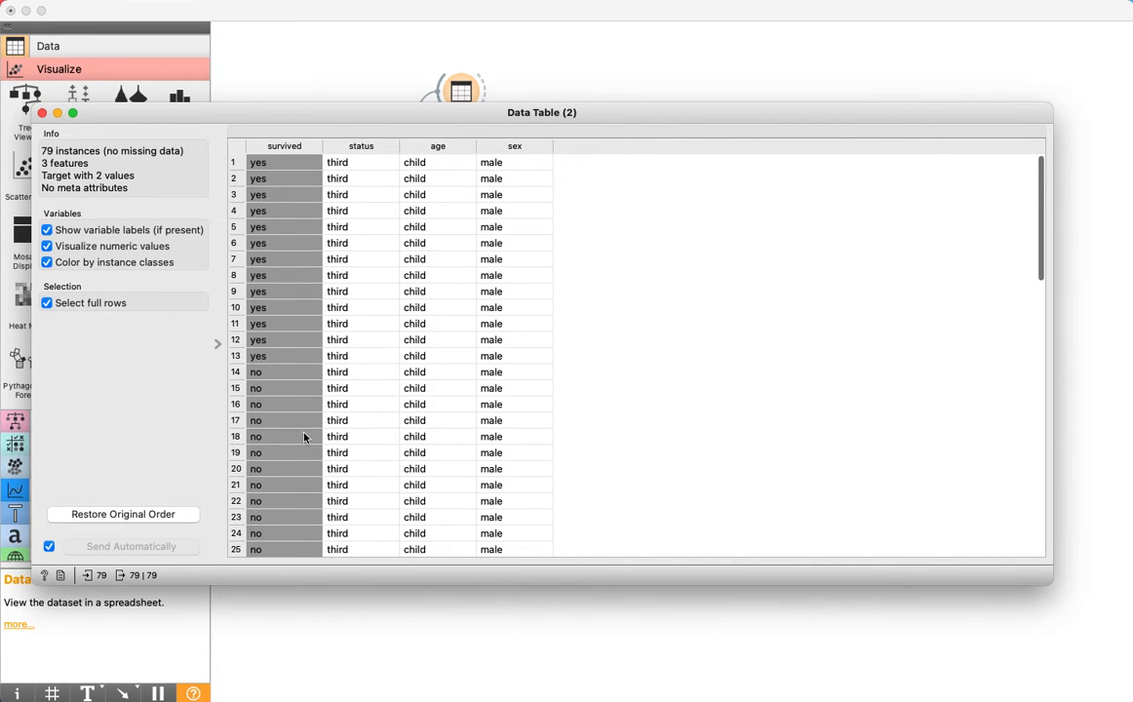
scroll(341, 410, "down", 10)
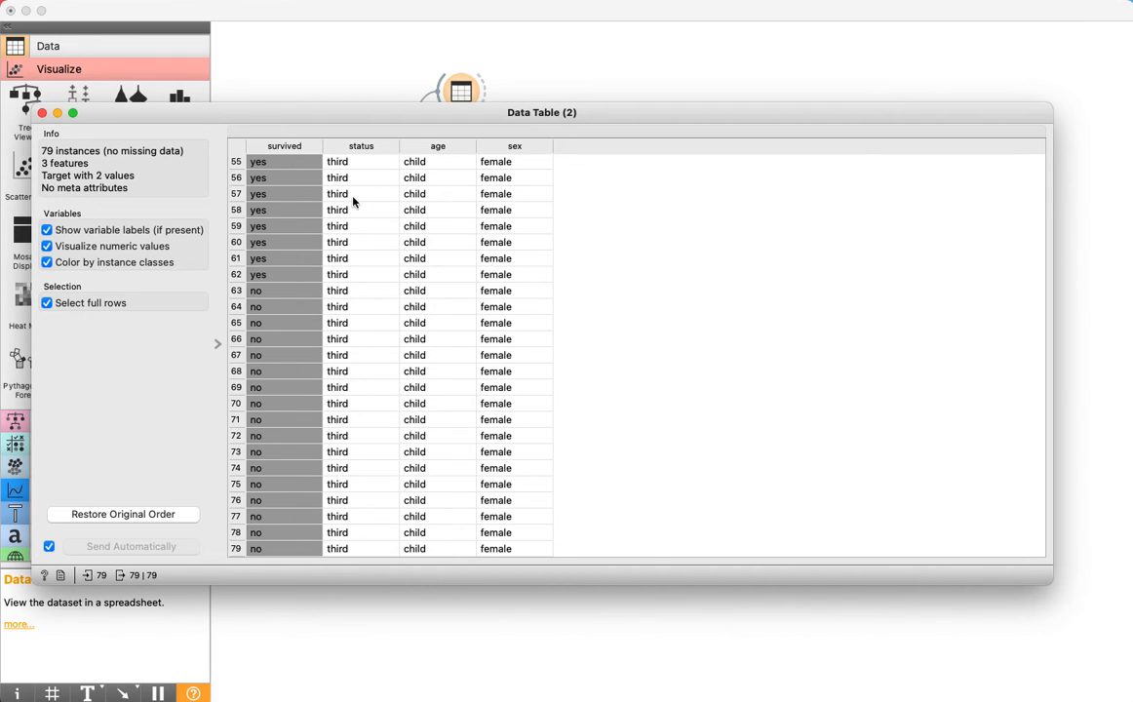
scroll(531, 339, "up", 10)
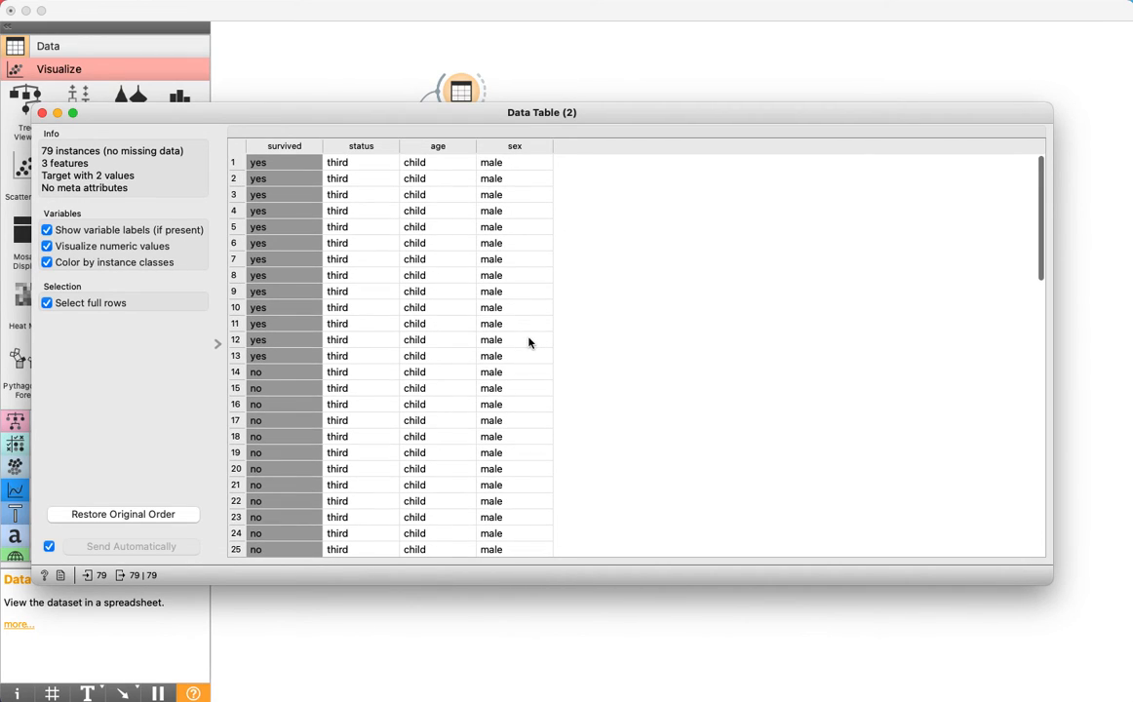
scroll(498, 456, "down", 10)
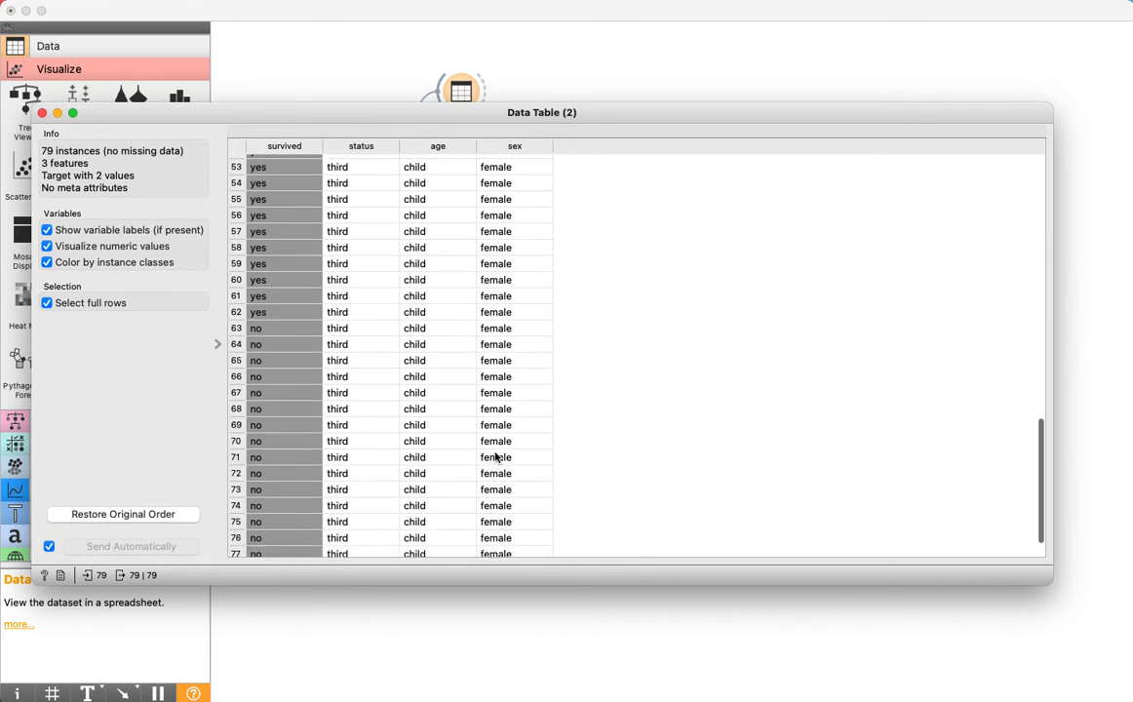
left_click(42, 113)
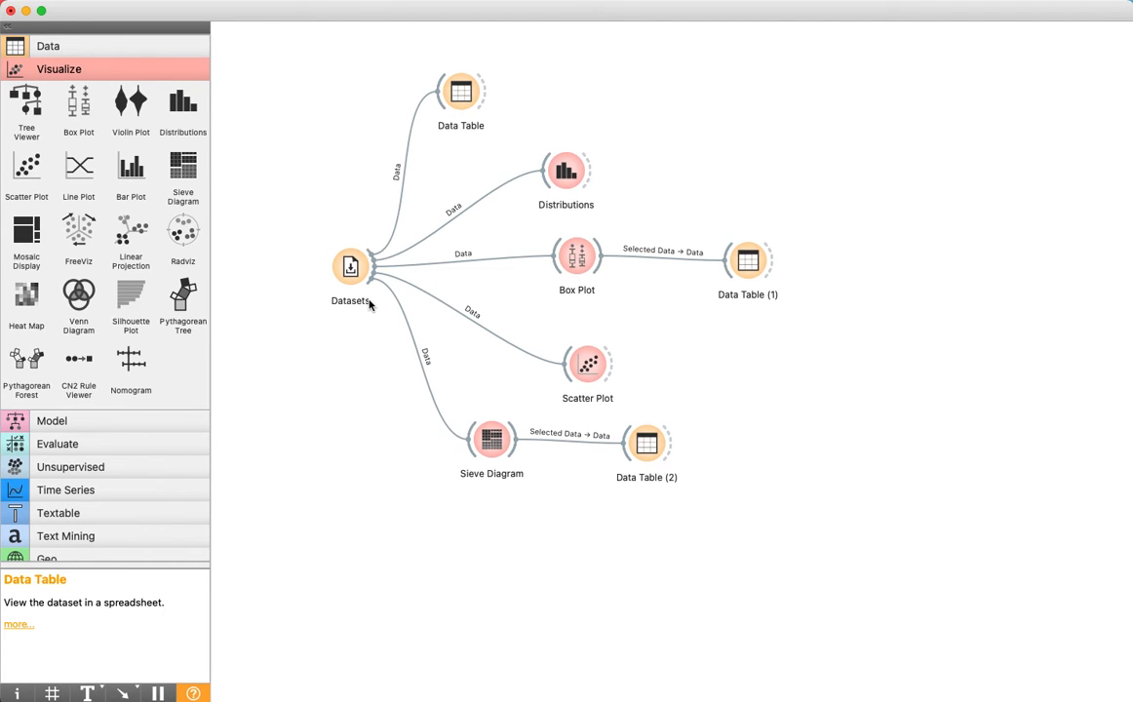
Move the Sieve Diagram widget and its connected Data Table slightly further right on the canvas.
left_click_drag(646, 443, 698, 433)
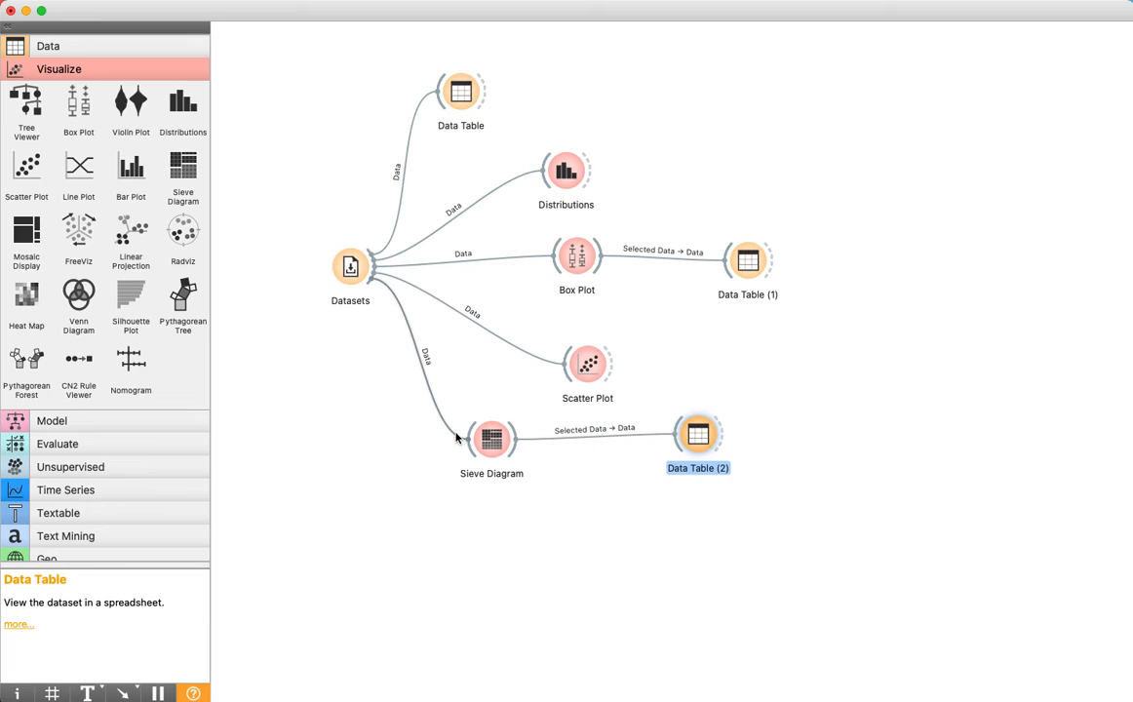
left_click_drag(497, 446, 525, 447)
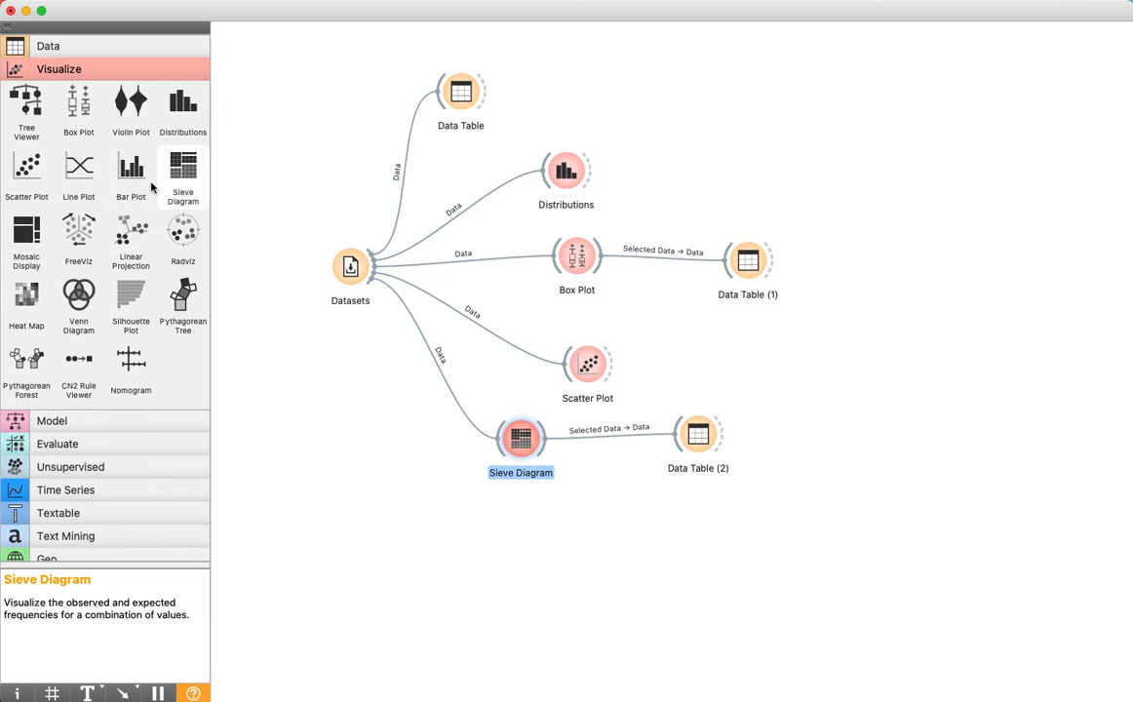
Try a Bar Plot widget connected to Datasets, check its status message, and remove the widget.
left_click_drag(138, 172, 511, 544)
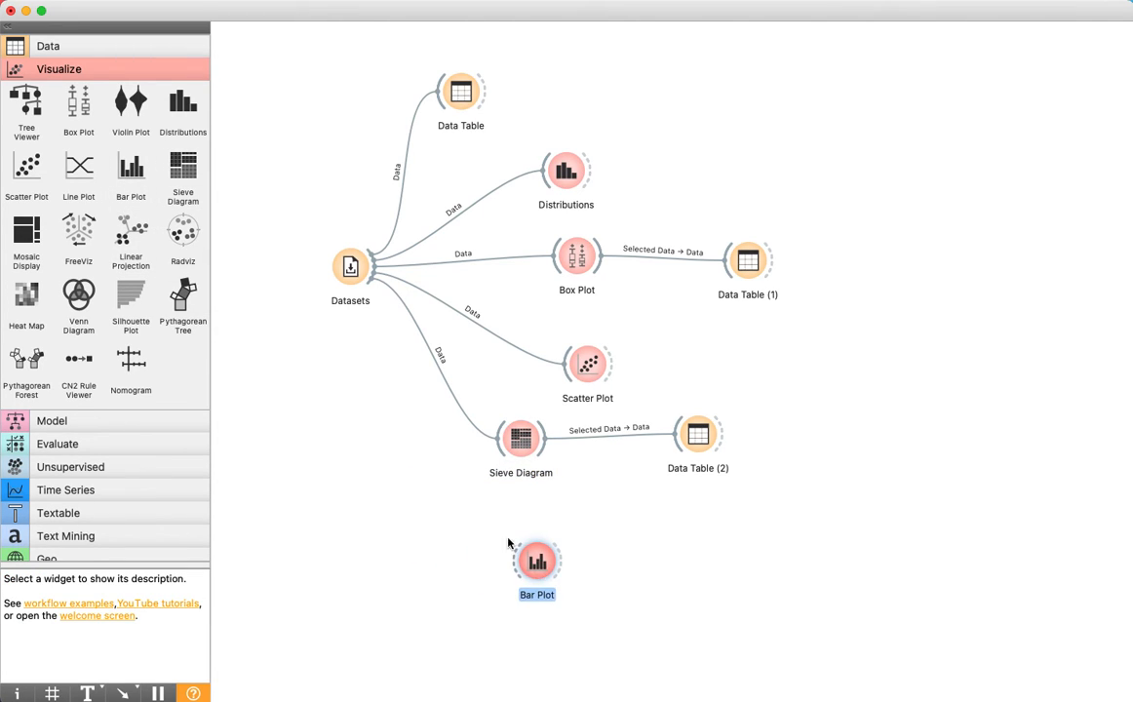
left_click_drag(370, 284, 515, 570)
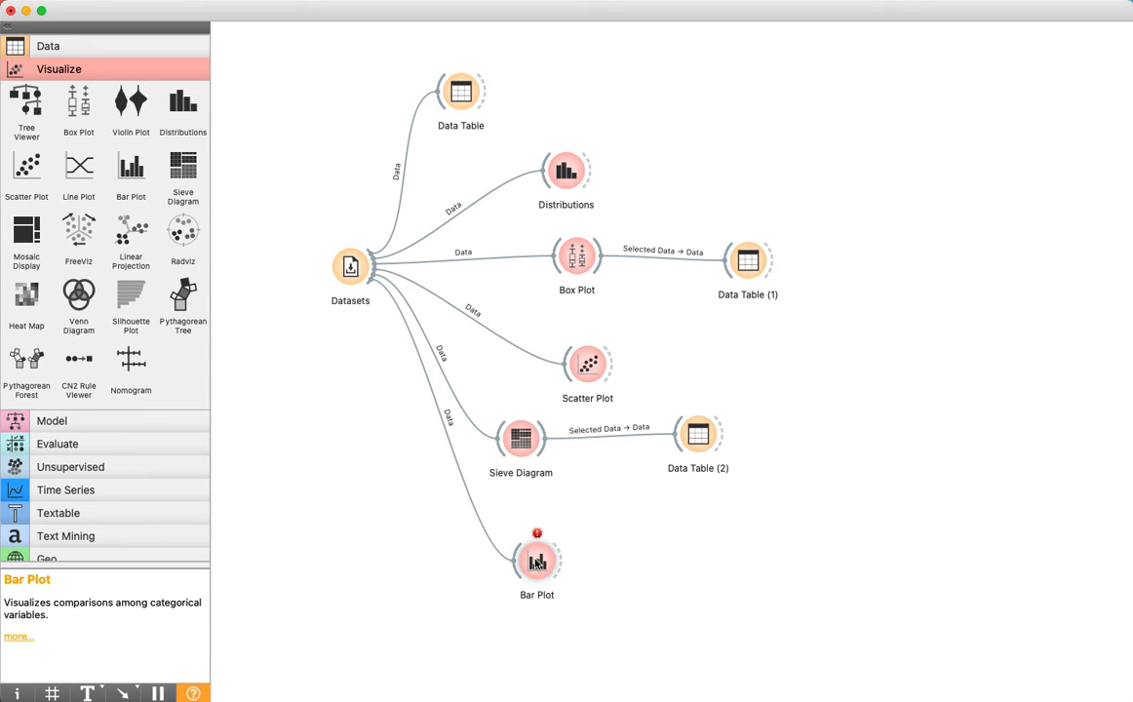
mouse_move(536, 562)
left_click(537, 566)
key("Delete")
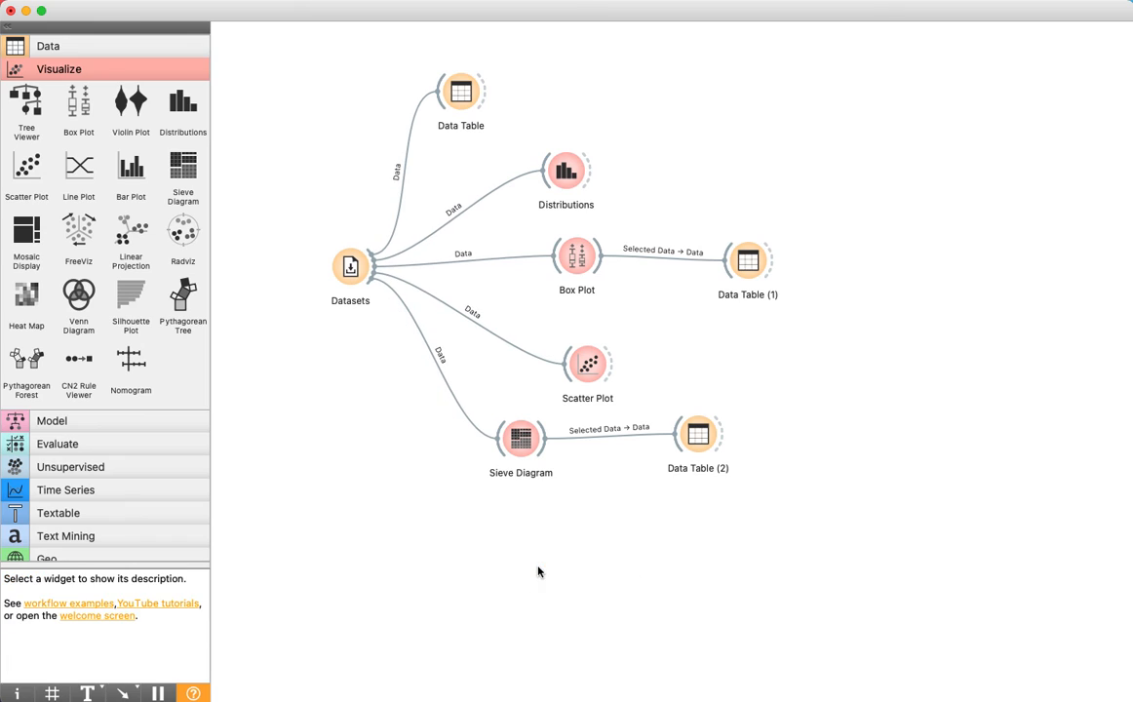
Try a Line Plot widget connected to the Datasets output, and delete it from the canvas.
left_click_drag(78, 172, 548, 543)
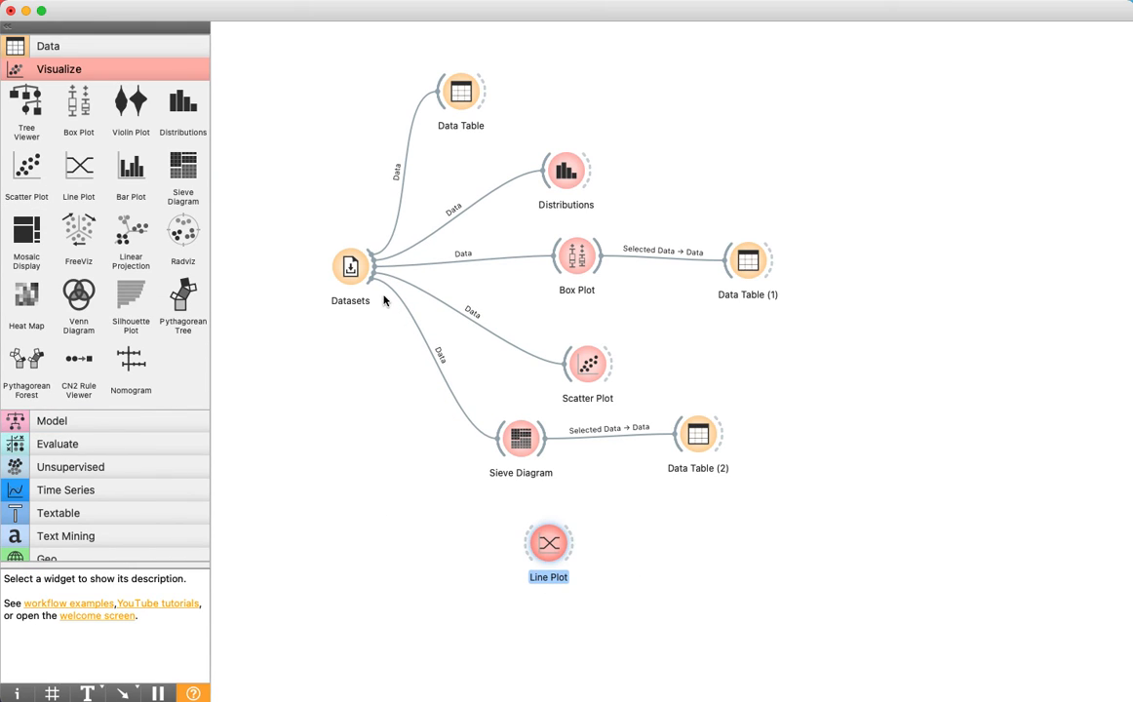
left_click_drag(366, 286, 531, 546)
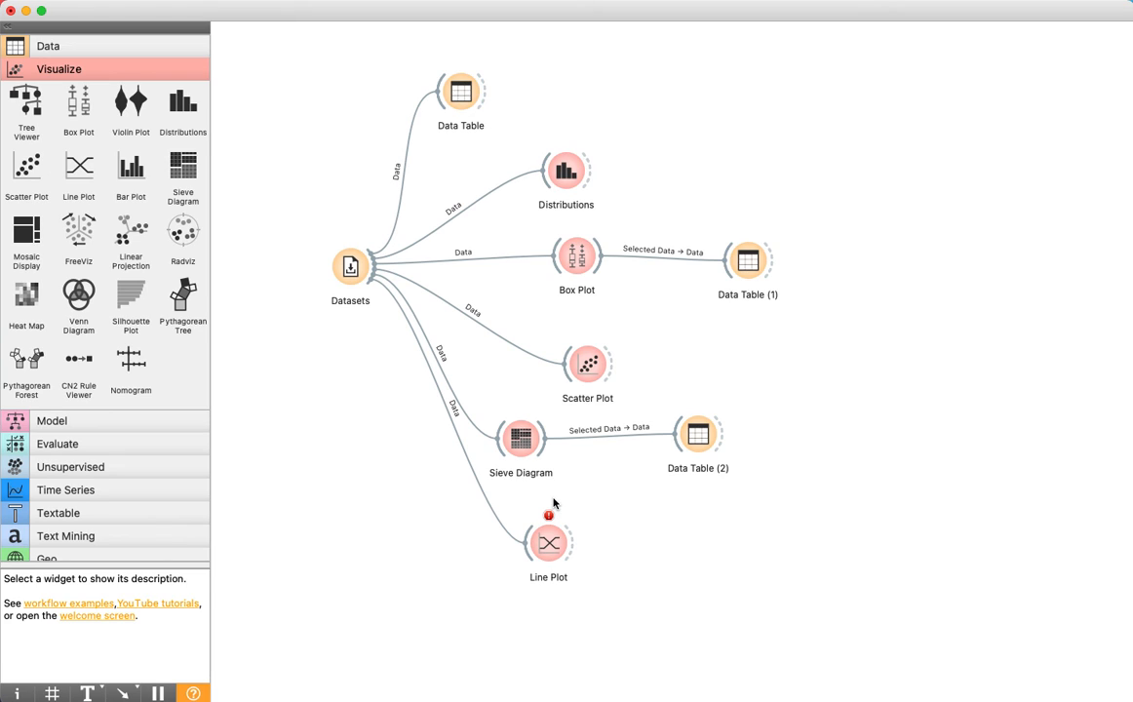
left_click_drag(528, 506, 630, 599)
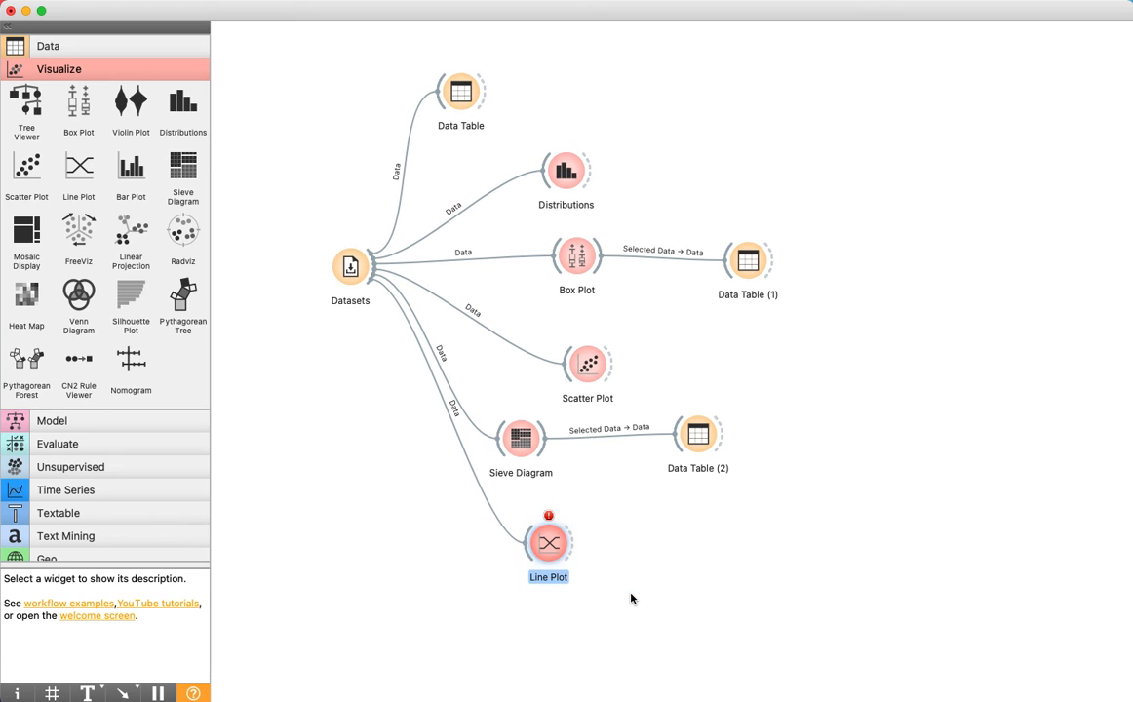
key("Delete")
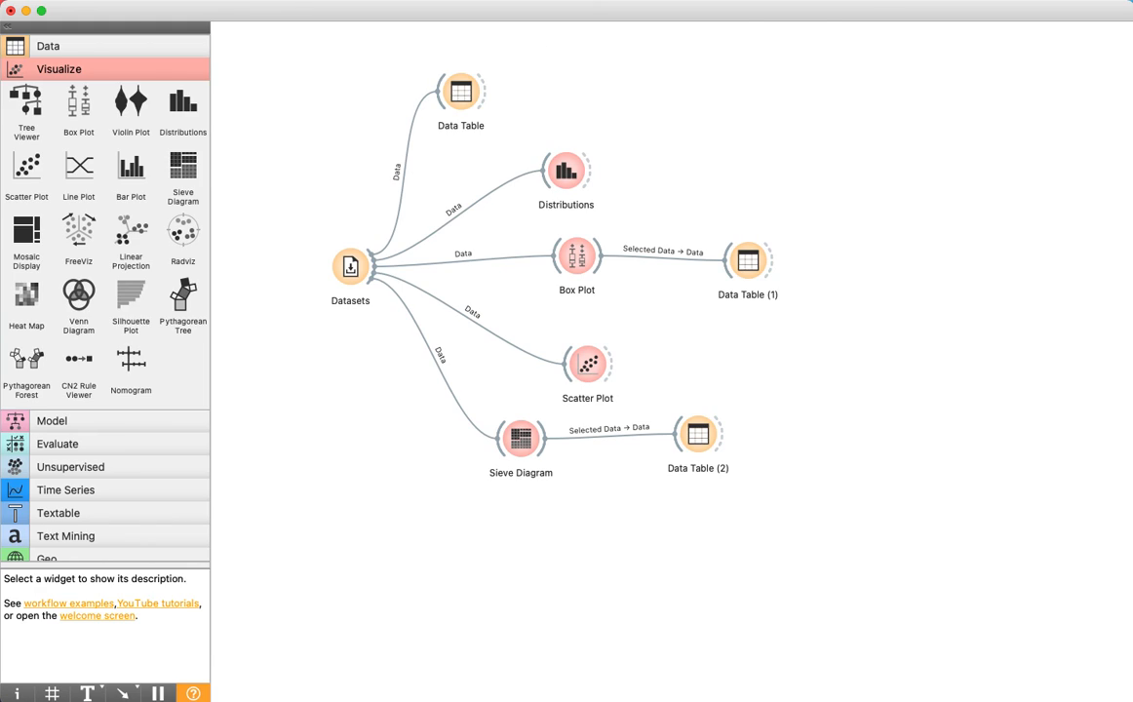